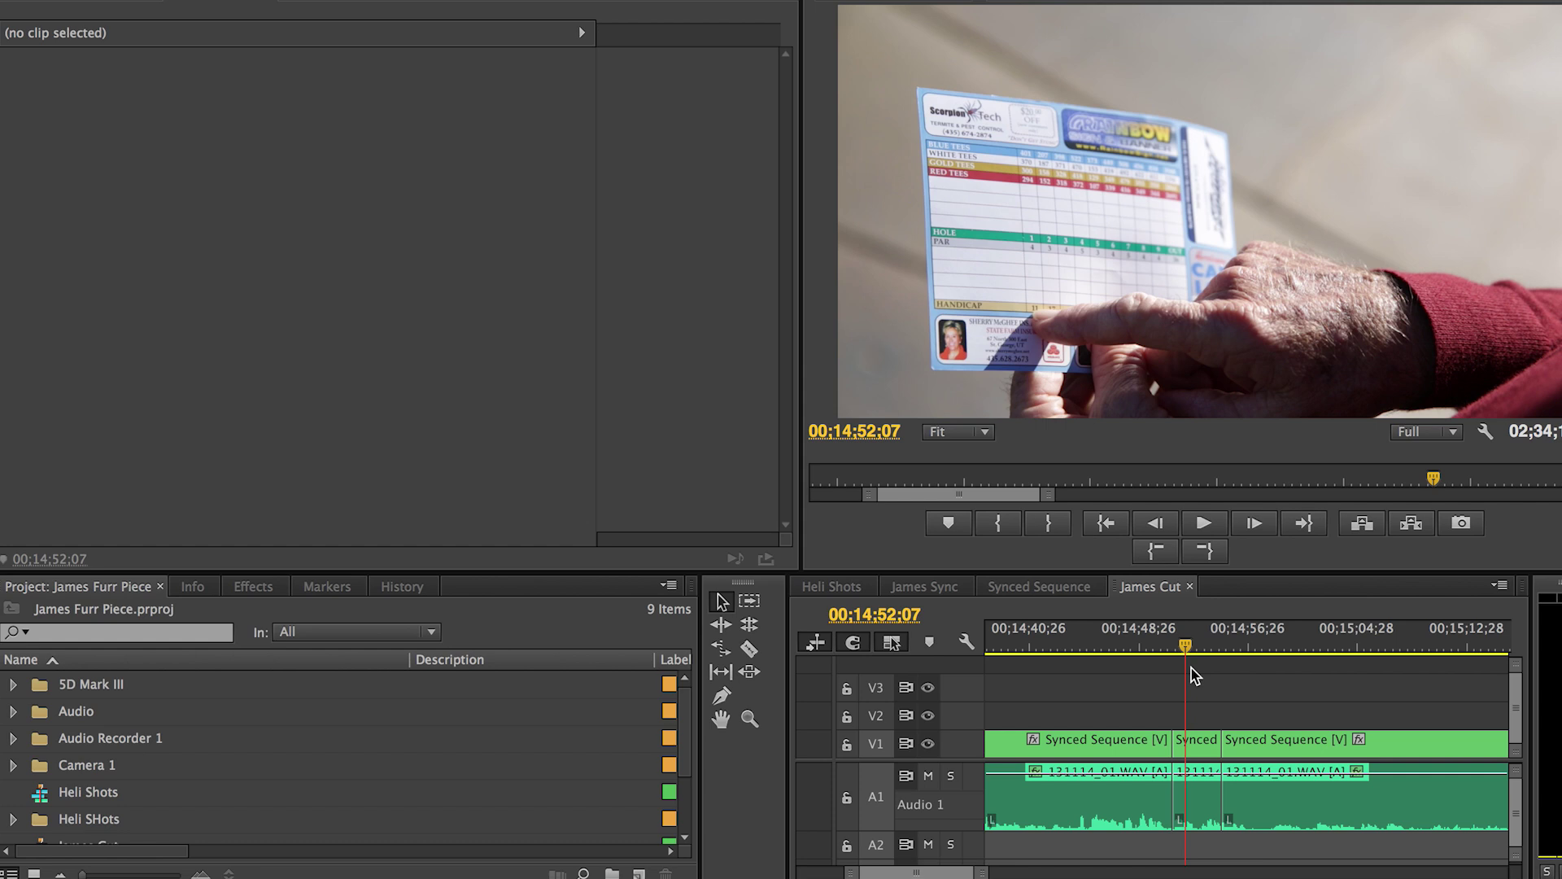
Start a new Color Matte from the Project panel at 1920×1080, 29.97 fps drop-frame
click(1192, 743)
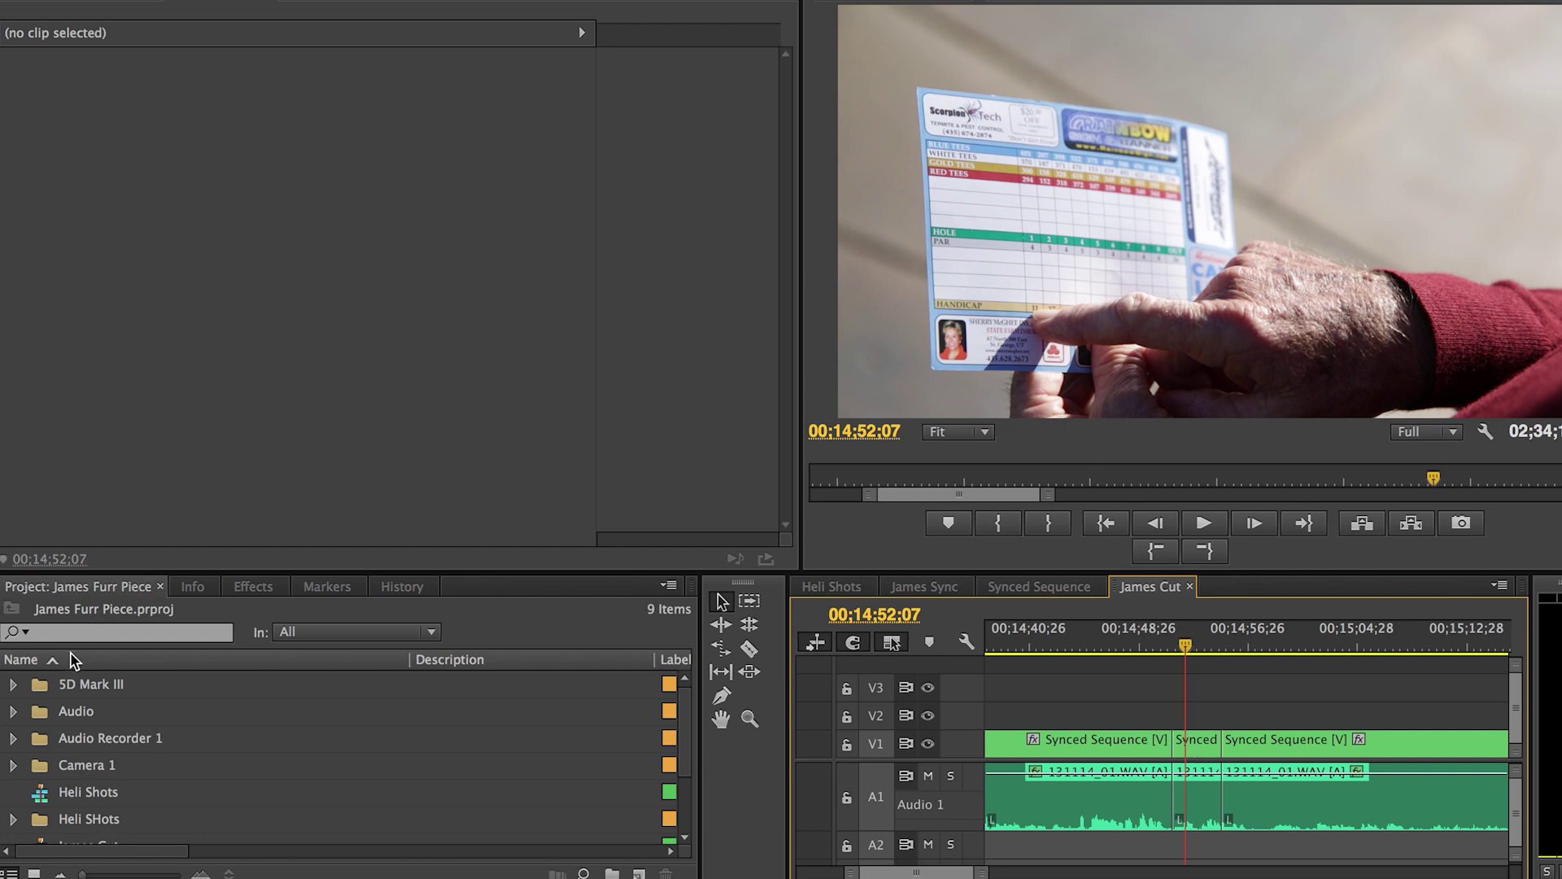
right_click(18, 803)
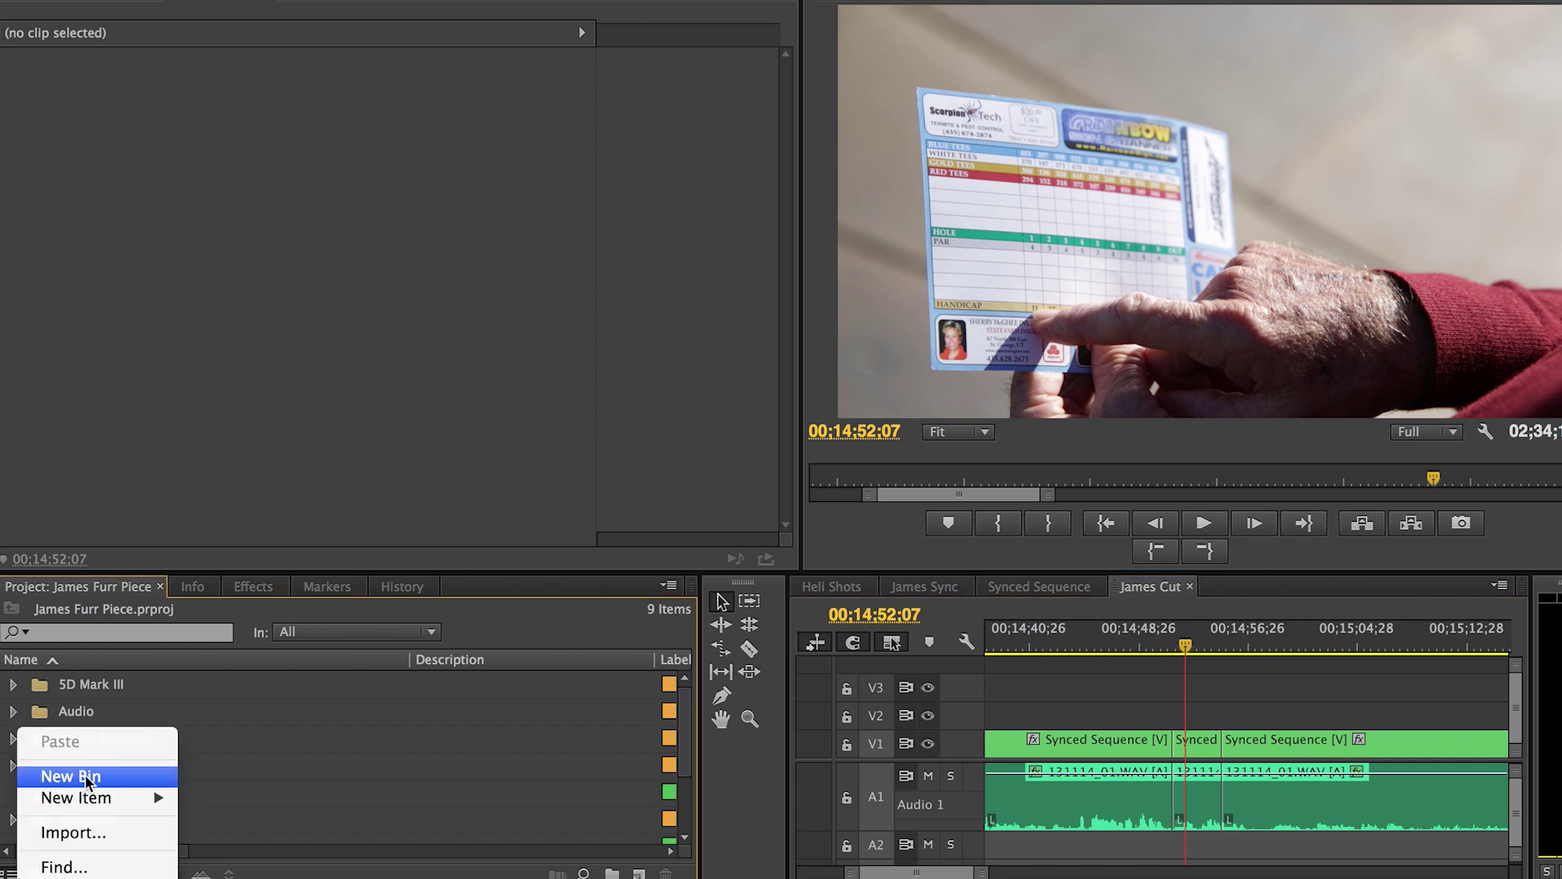
mouse_move(130, 797)
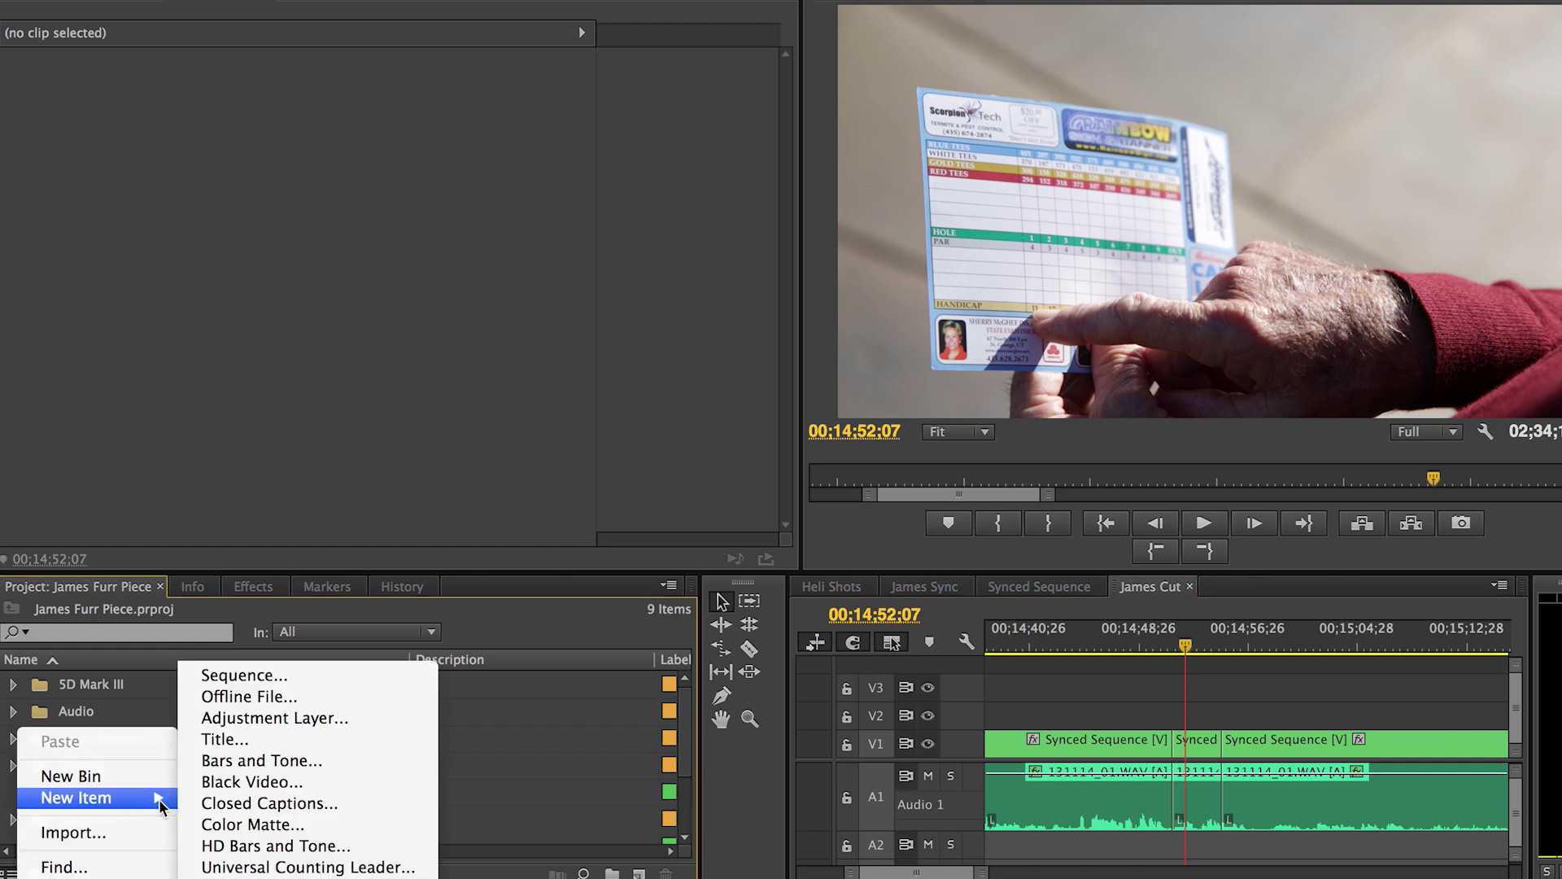
click(252, 824)
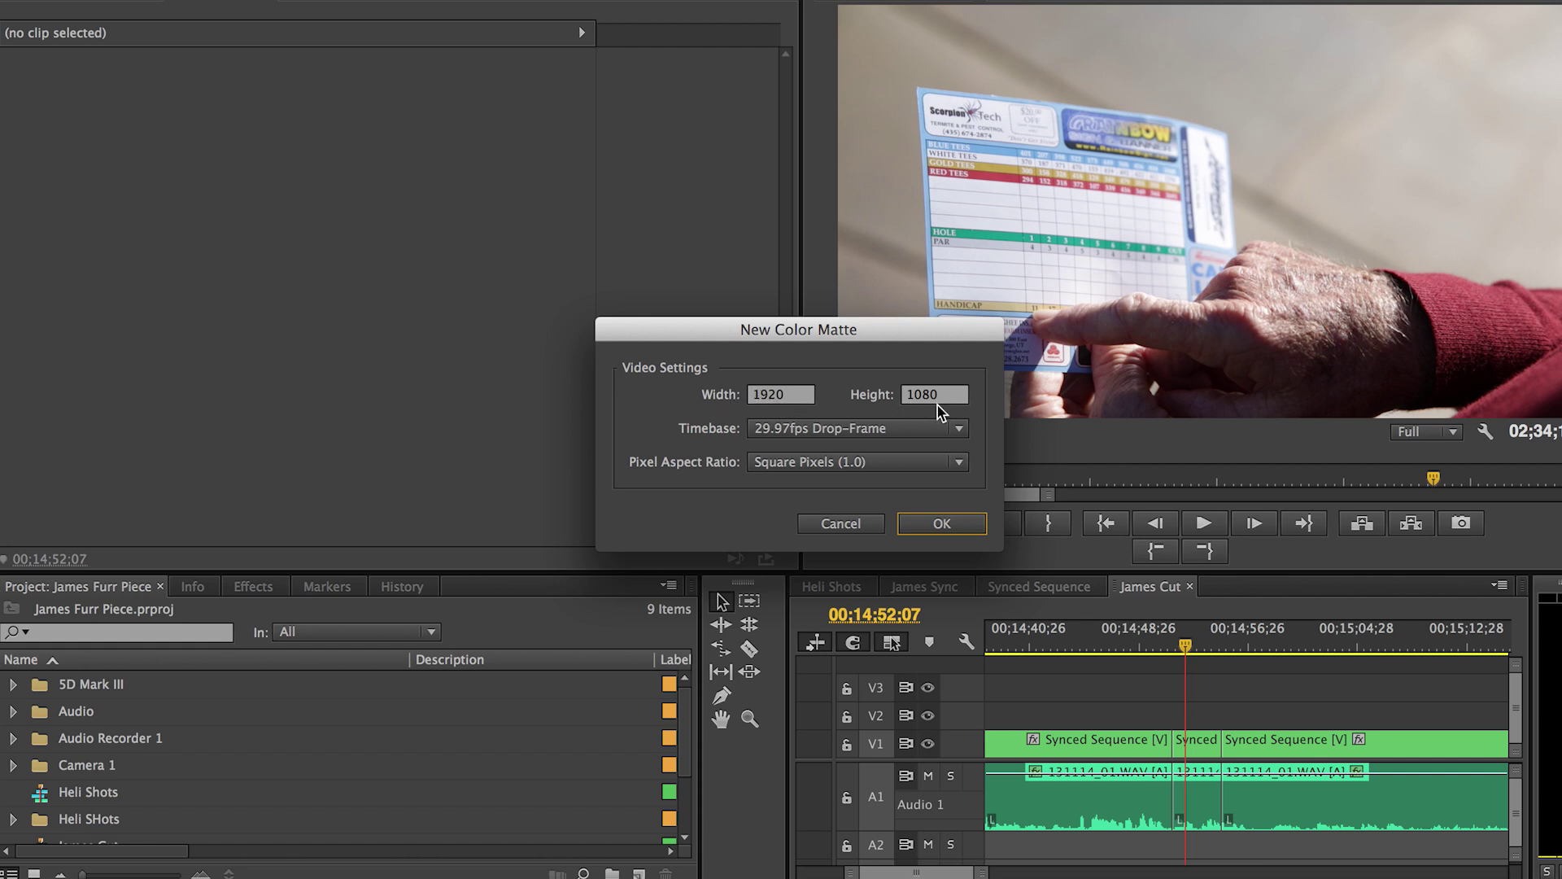
Accept the 1920×1080 settings, keep black (#000000), and name the matte 'Black Matte'
click(939, 523)
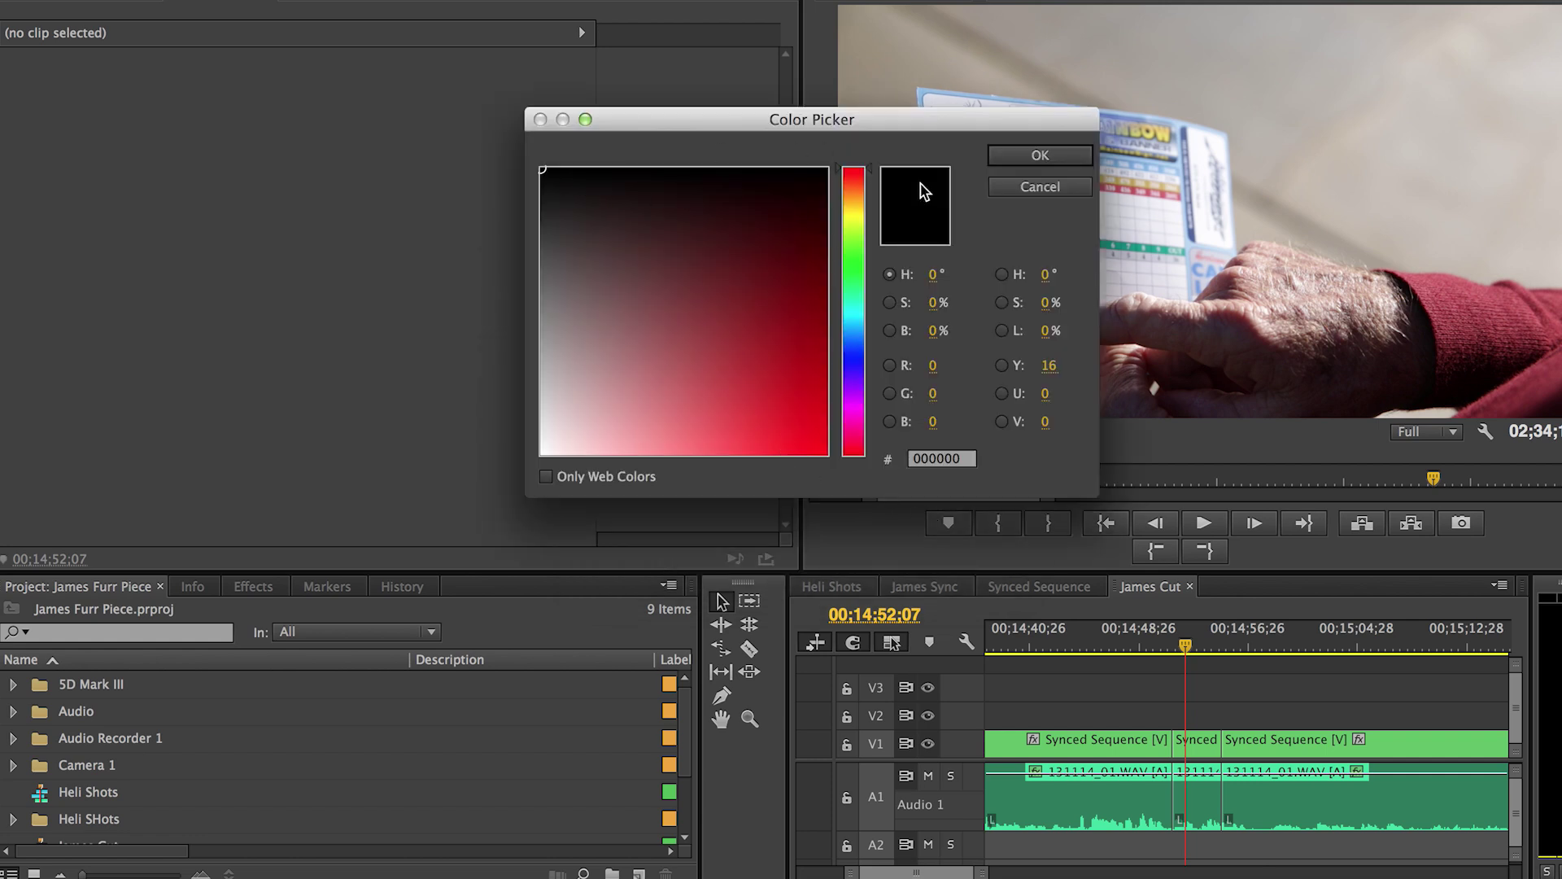
click(1050, 155)
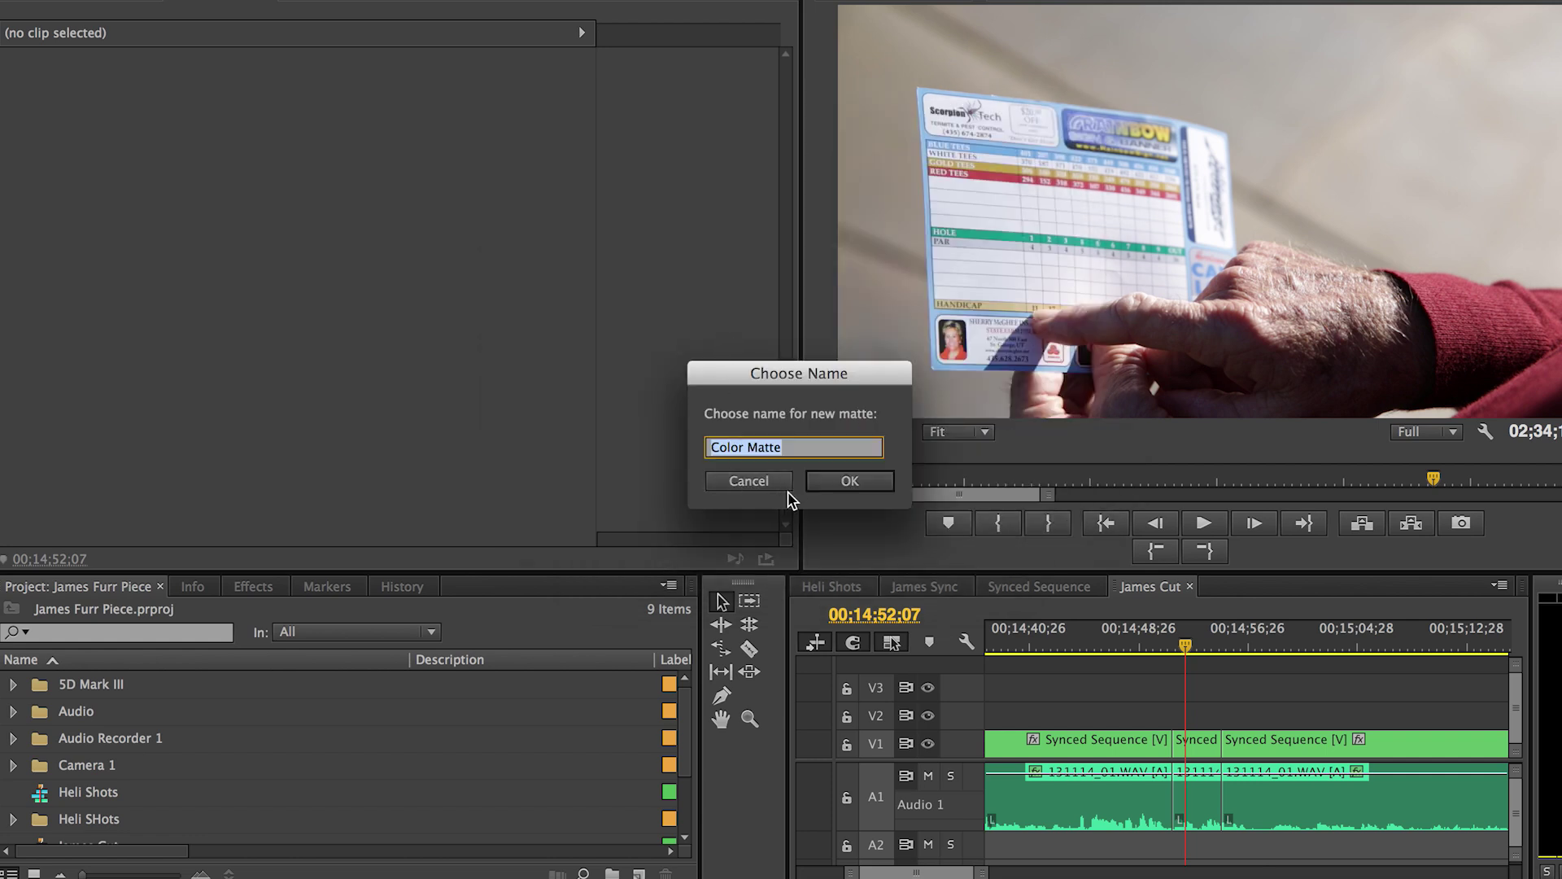
text(Black)
key(Return)
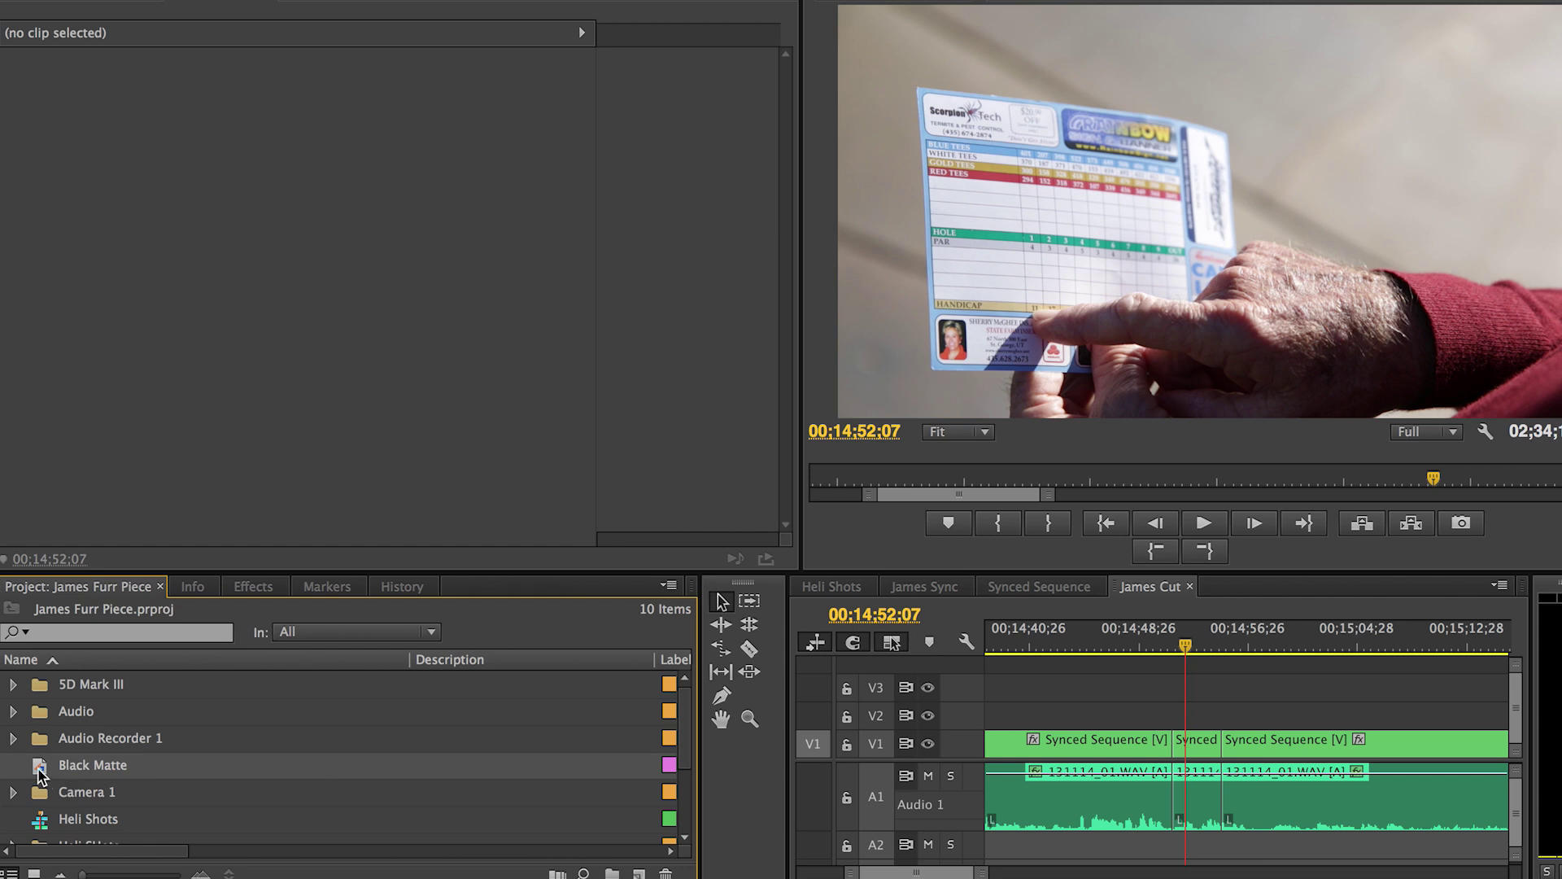
Place Black Matte on V2 above the footage and set its Position Y to -394
mouse_move(42, 770)
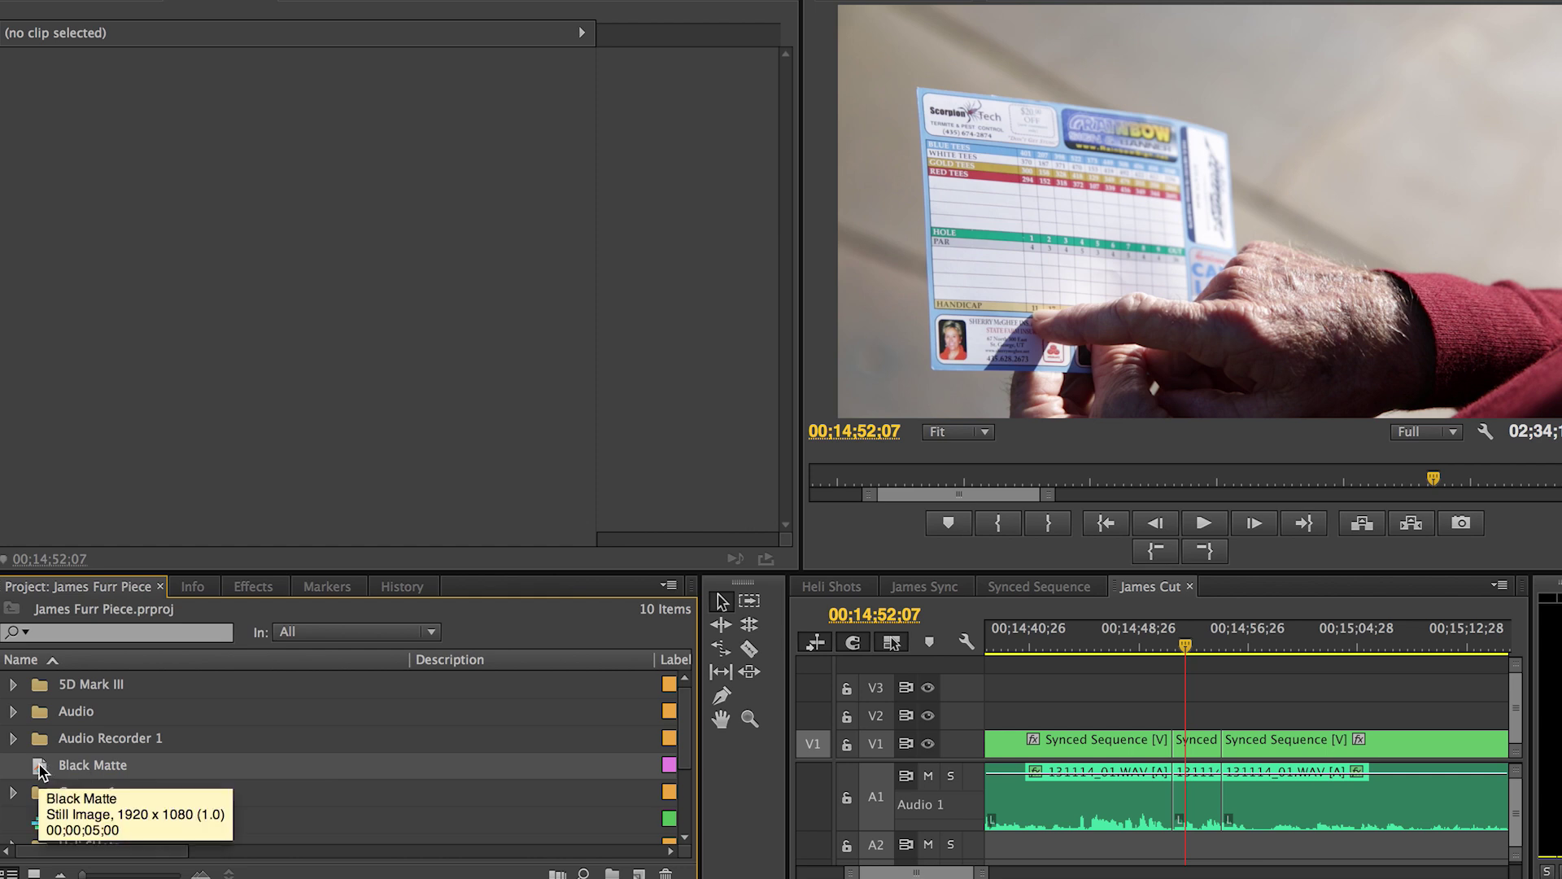
drag(43, 769, 1171, 714)
click(1193, 647)
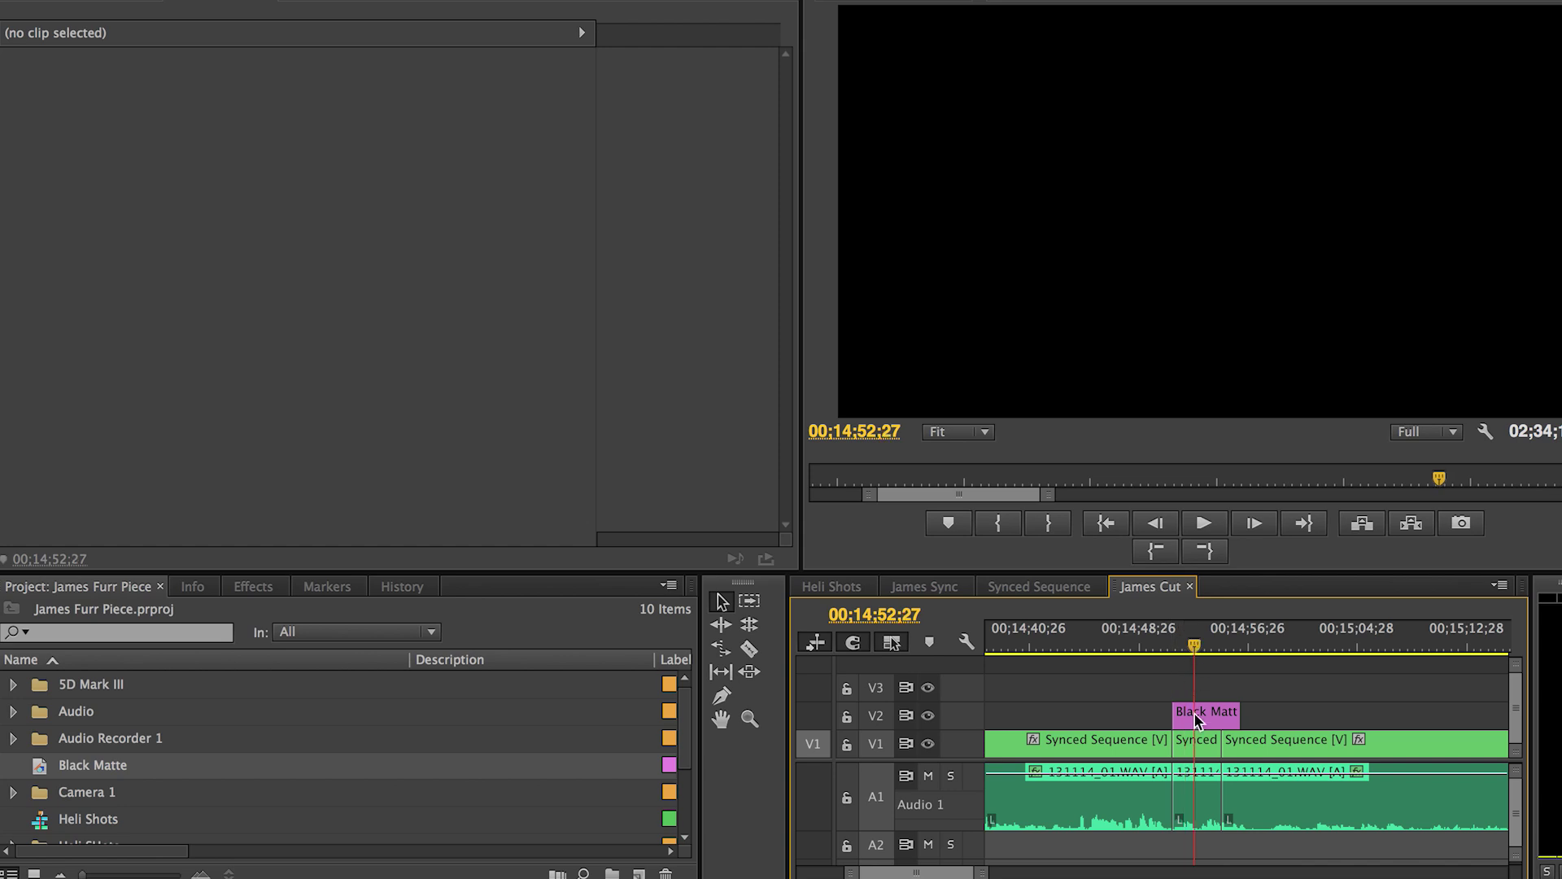
click(1188, 724)
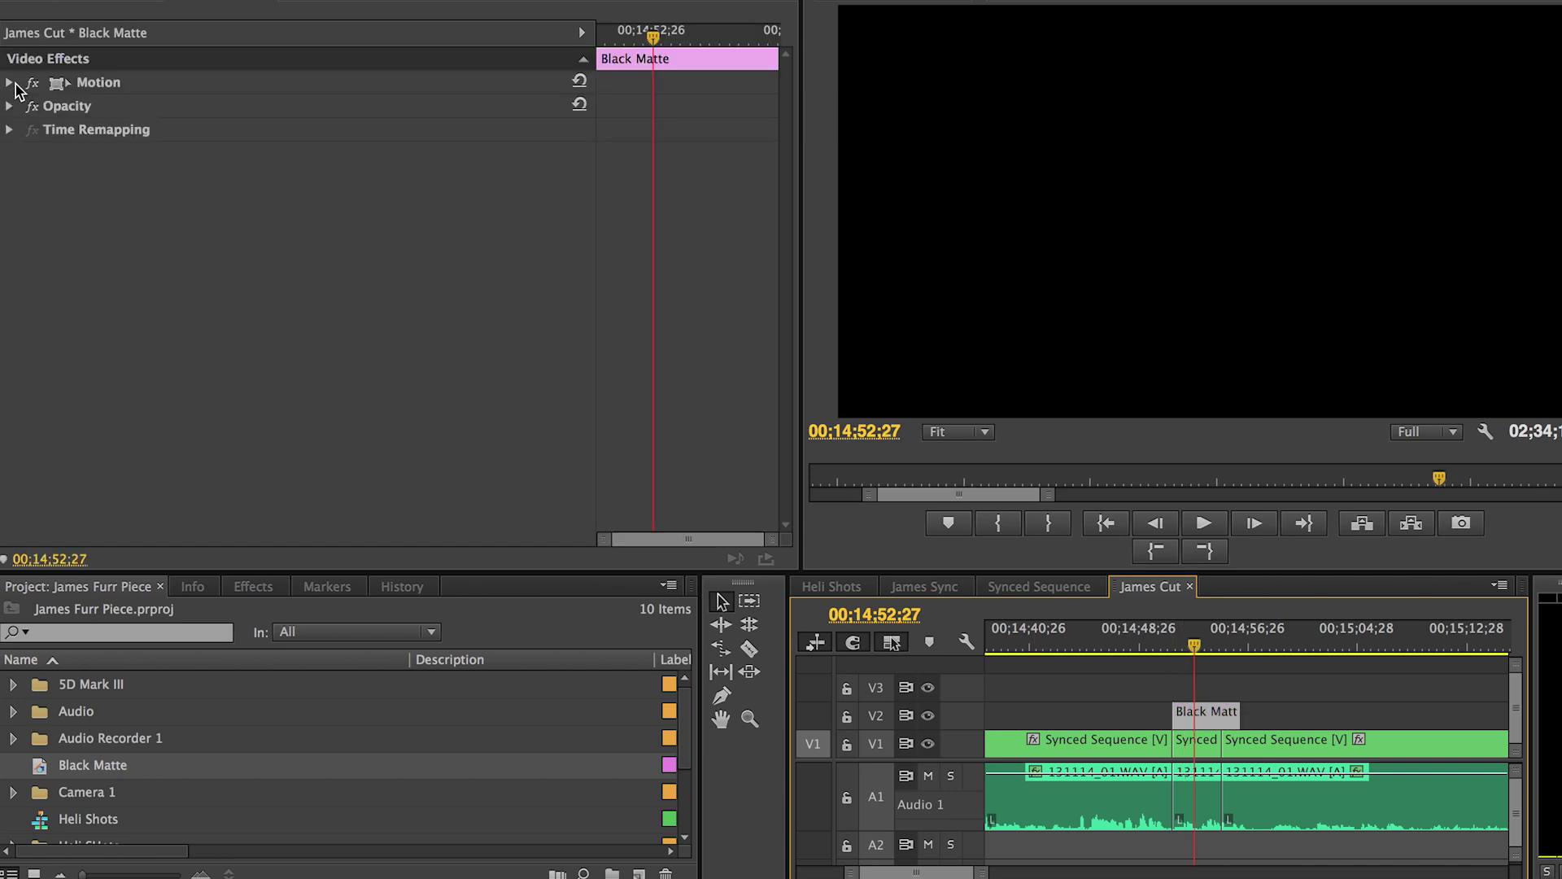
click(10, 83)
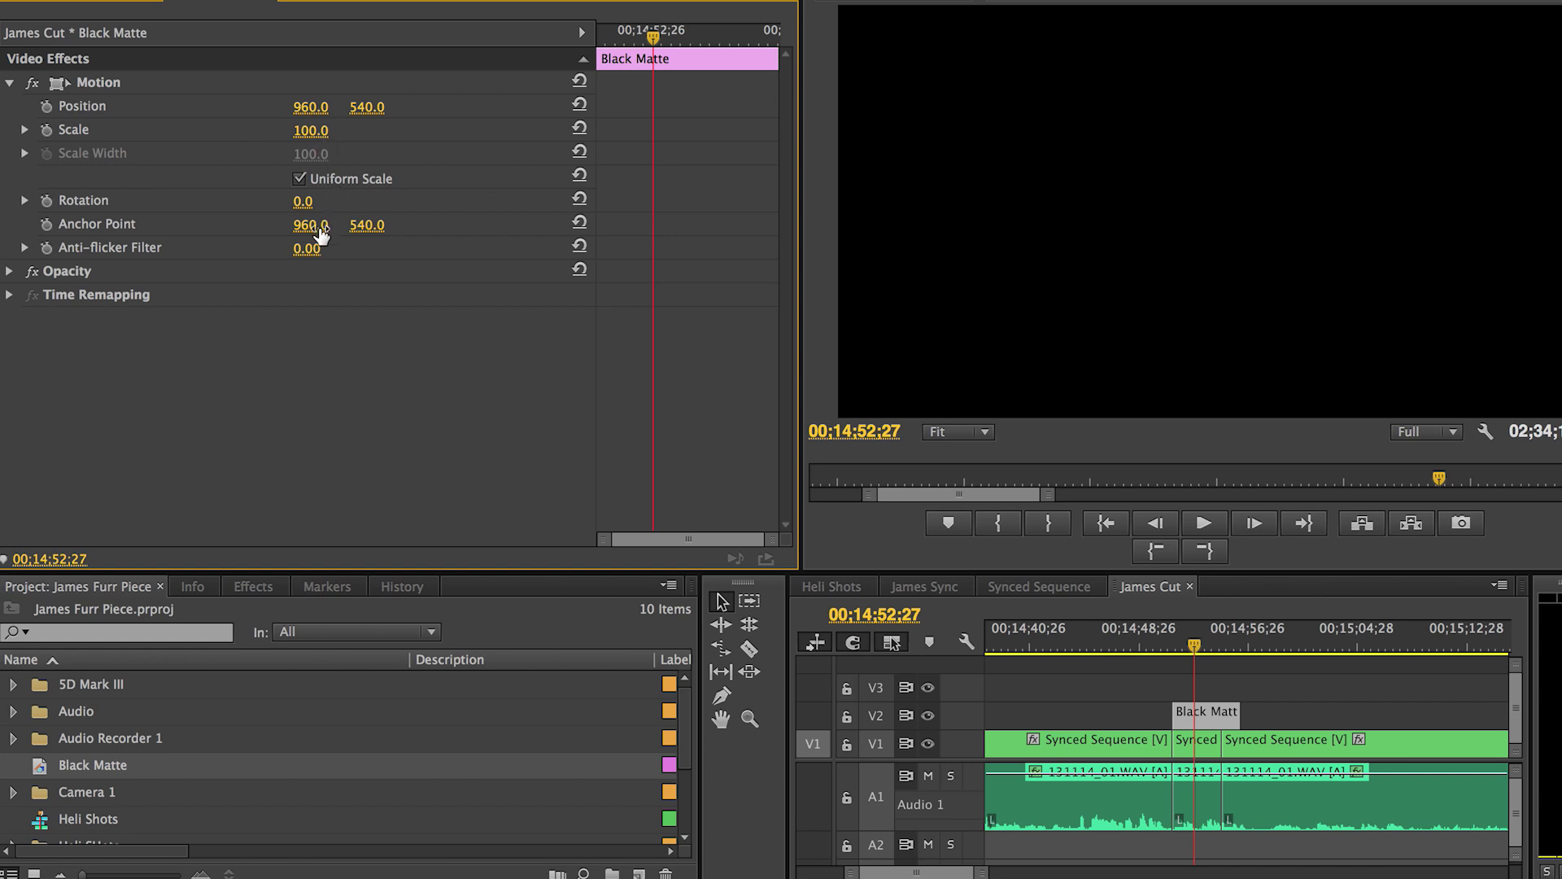
drag(367, 108, 466, 110)
drag(371, 118, 320, 107)
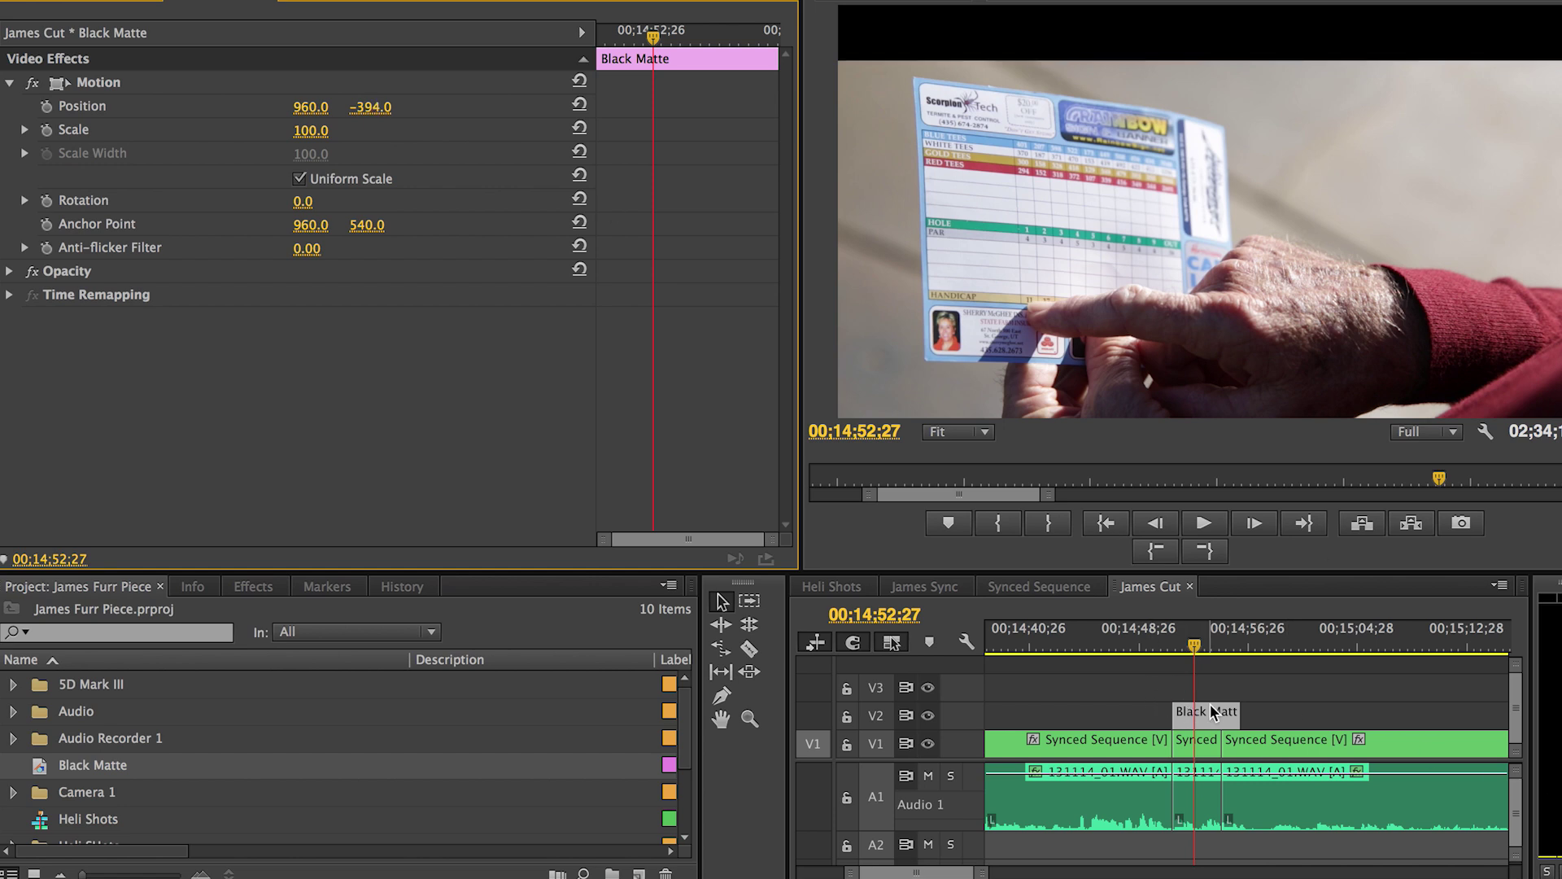
Alt-drag a copy of the matte to V3 and set its Position Y to 1469
mouse_move(1211, 709)
mouse_down()
mouse_move(1207, 664)
mouse_move(1213, 688)
mouse_up()
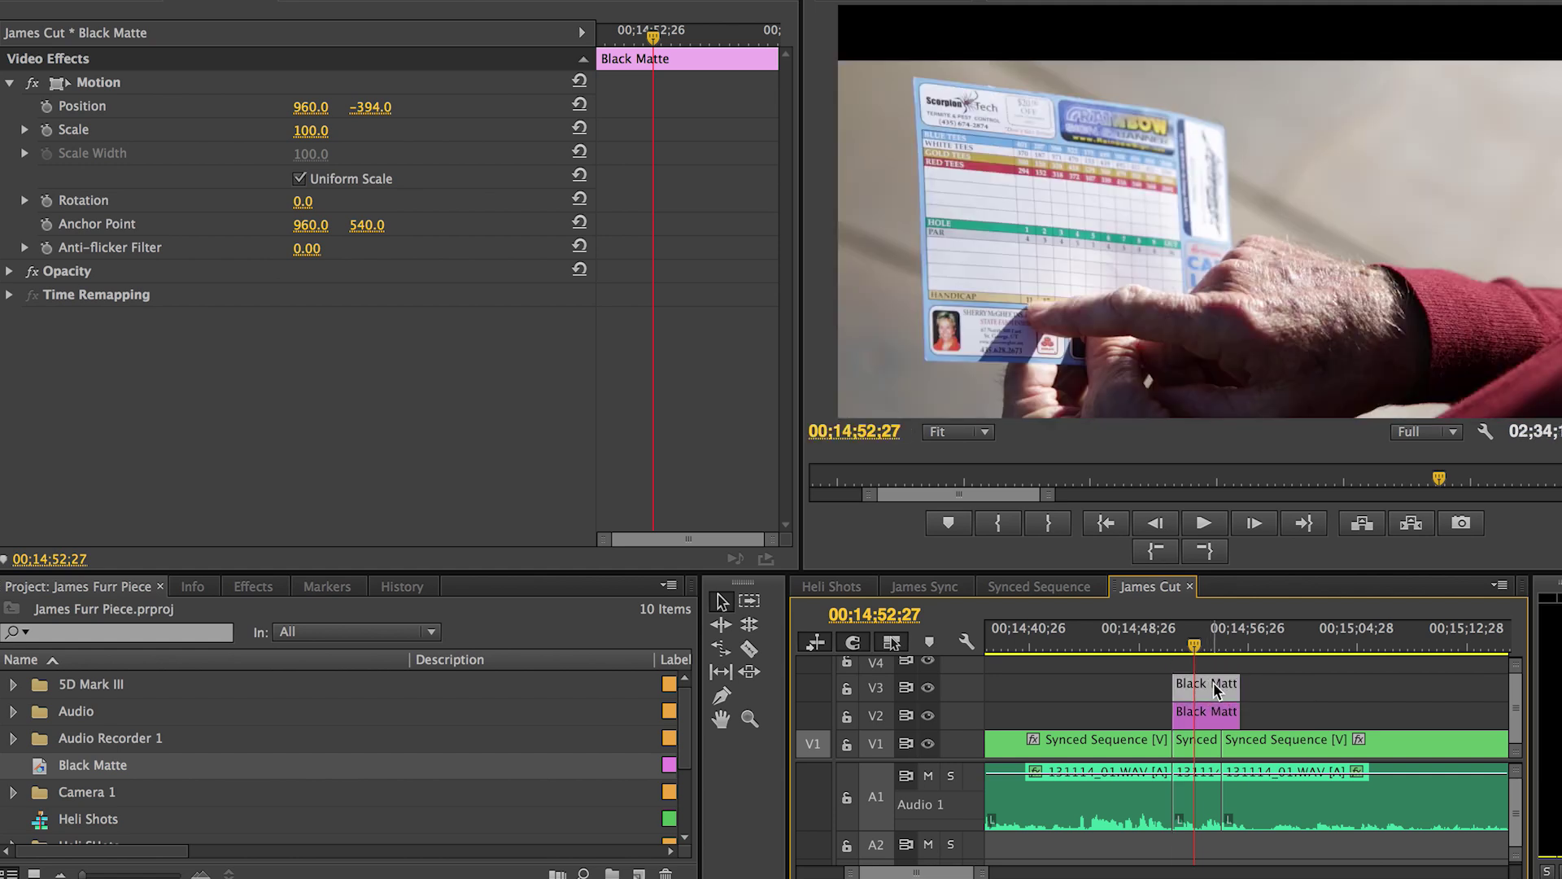
mouse_move(370, 107)
mouse_down()
mouse_move(581, 107)
mouse_move(374, 108)
mouse_up()
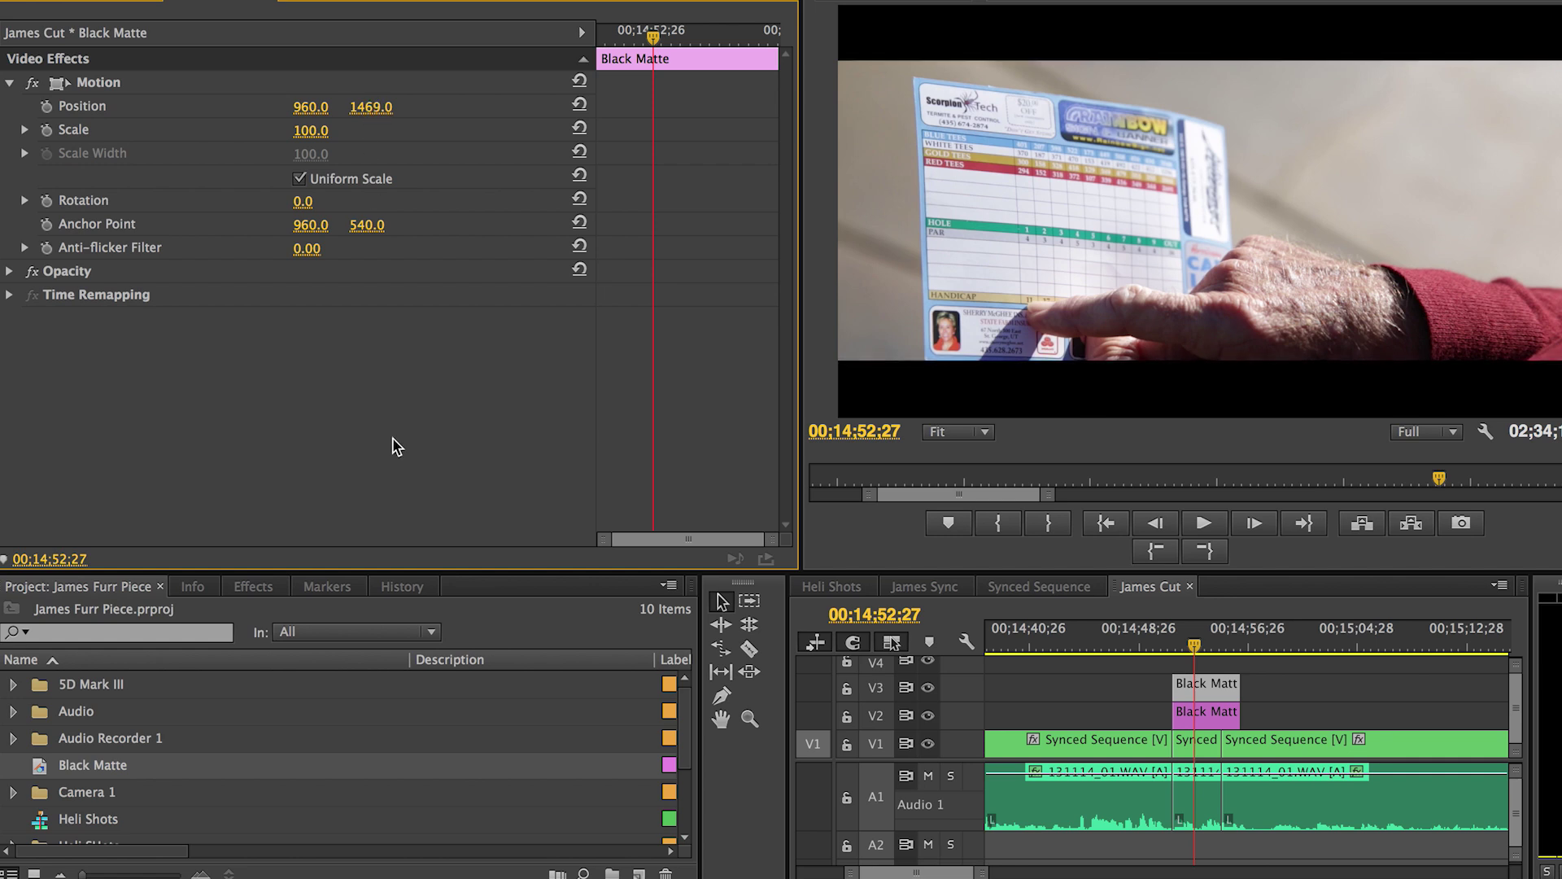
click(1192, 742)
Shift the Synced Sequence footage to Position Y 387, previewing playback between adjustments
click(11, 84)
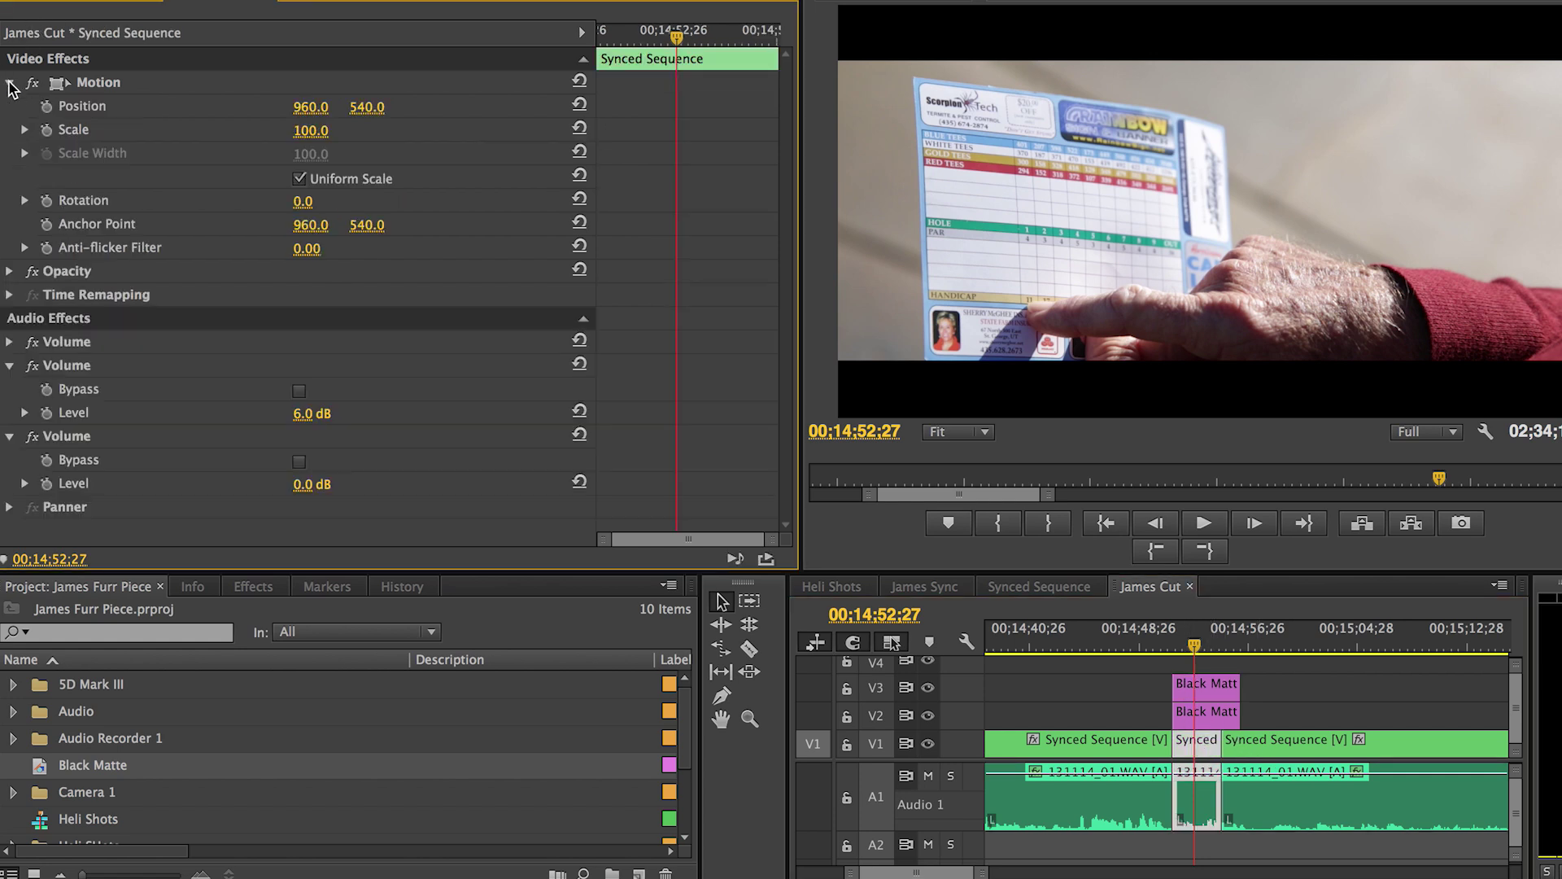
mouse_move(367, 106)
mouse_down()
mouse_move(182, 106)
mouse_move(340, 107)
mouse_up()
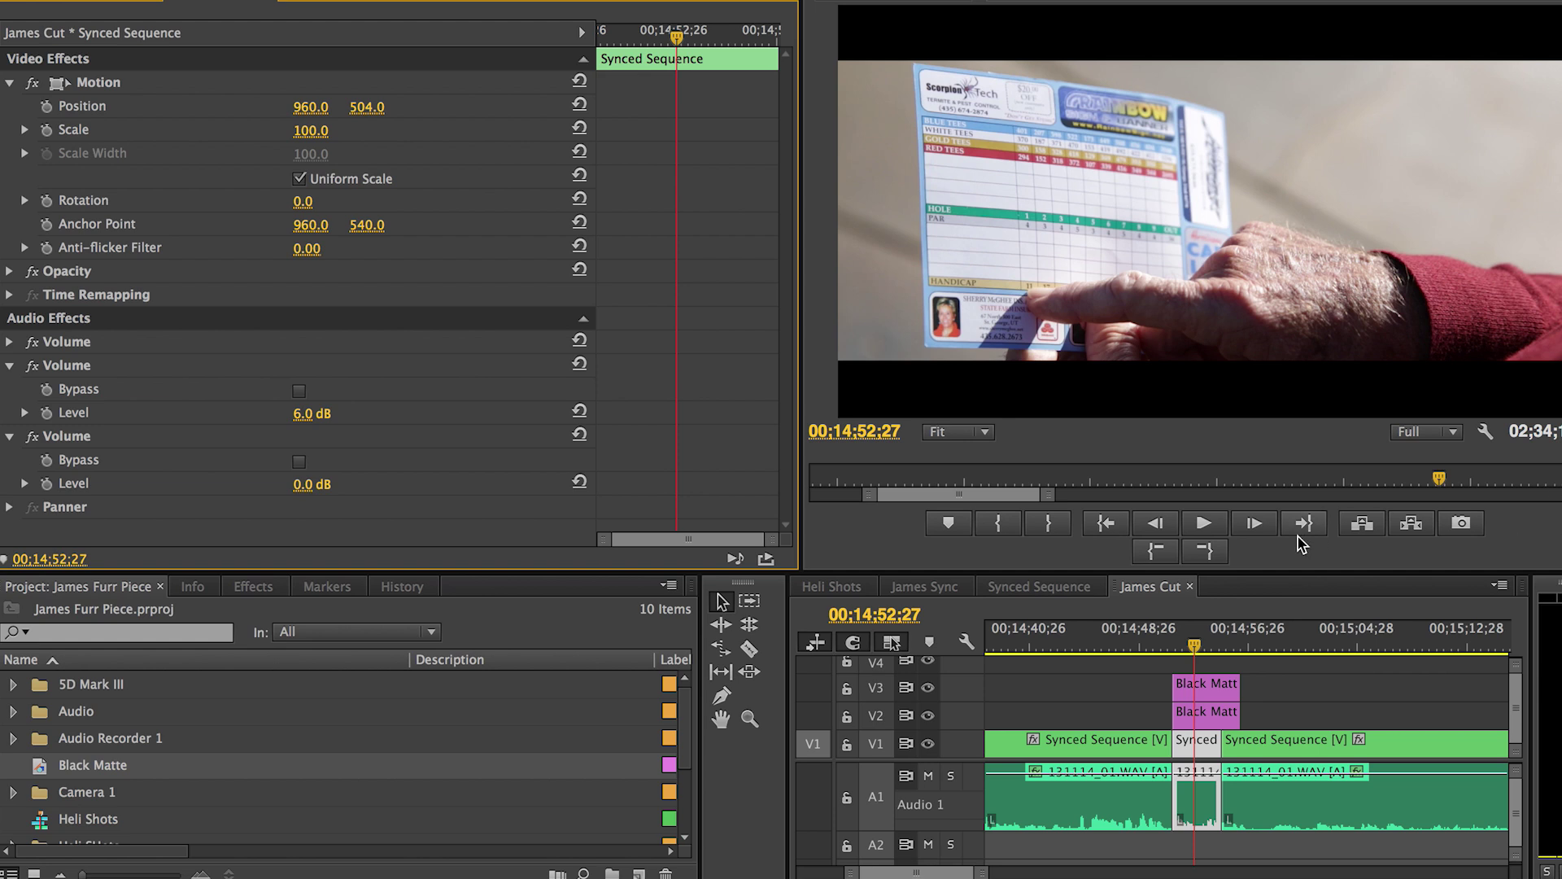
click(1182, 639)
key(space)
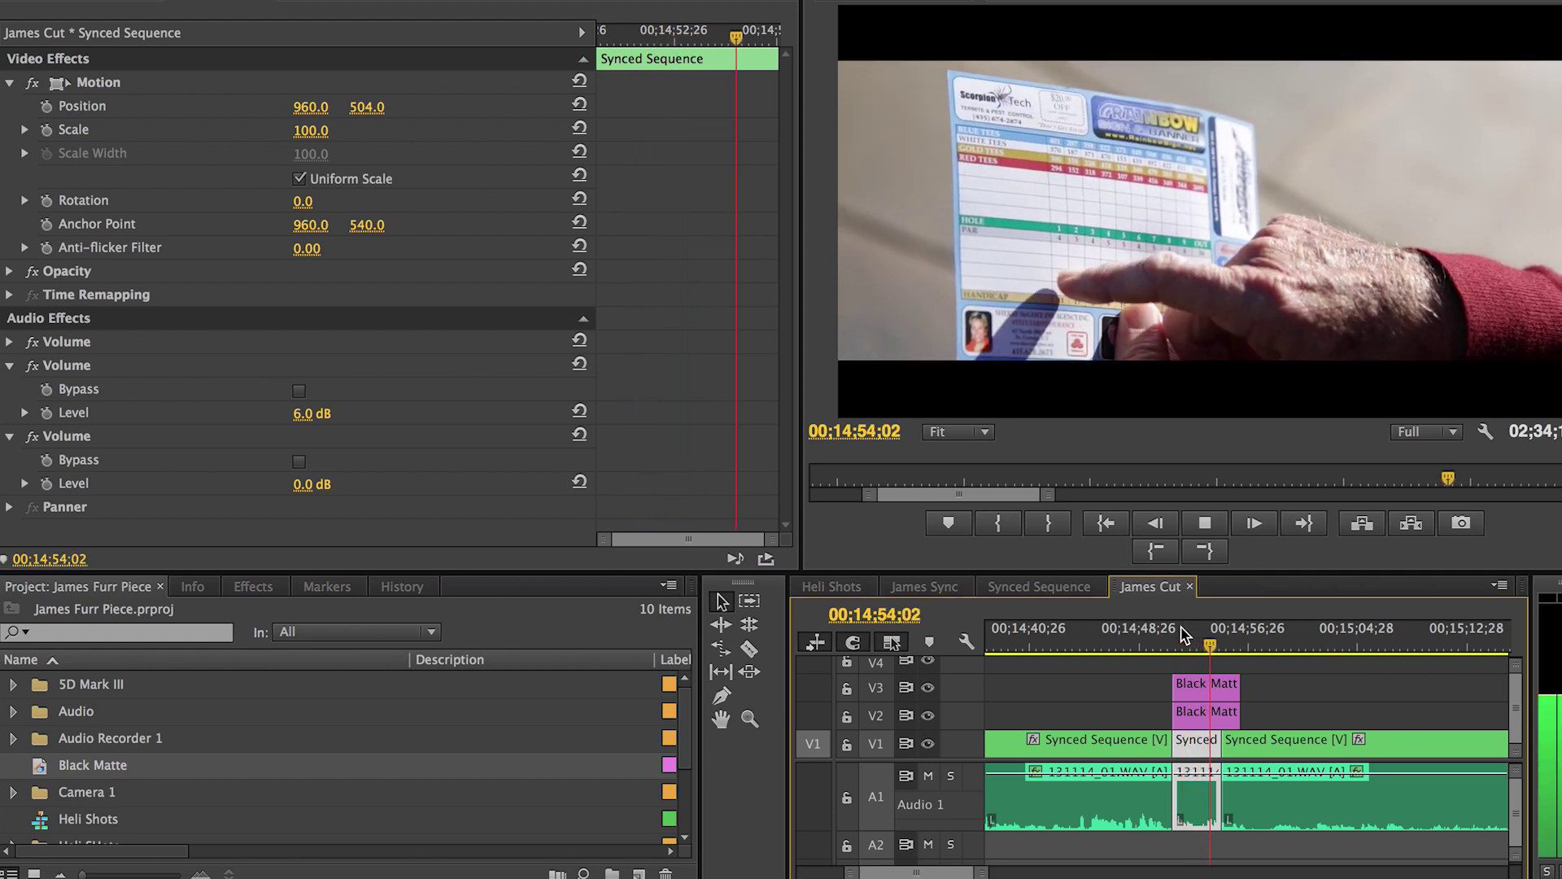
key(space)
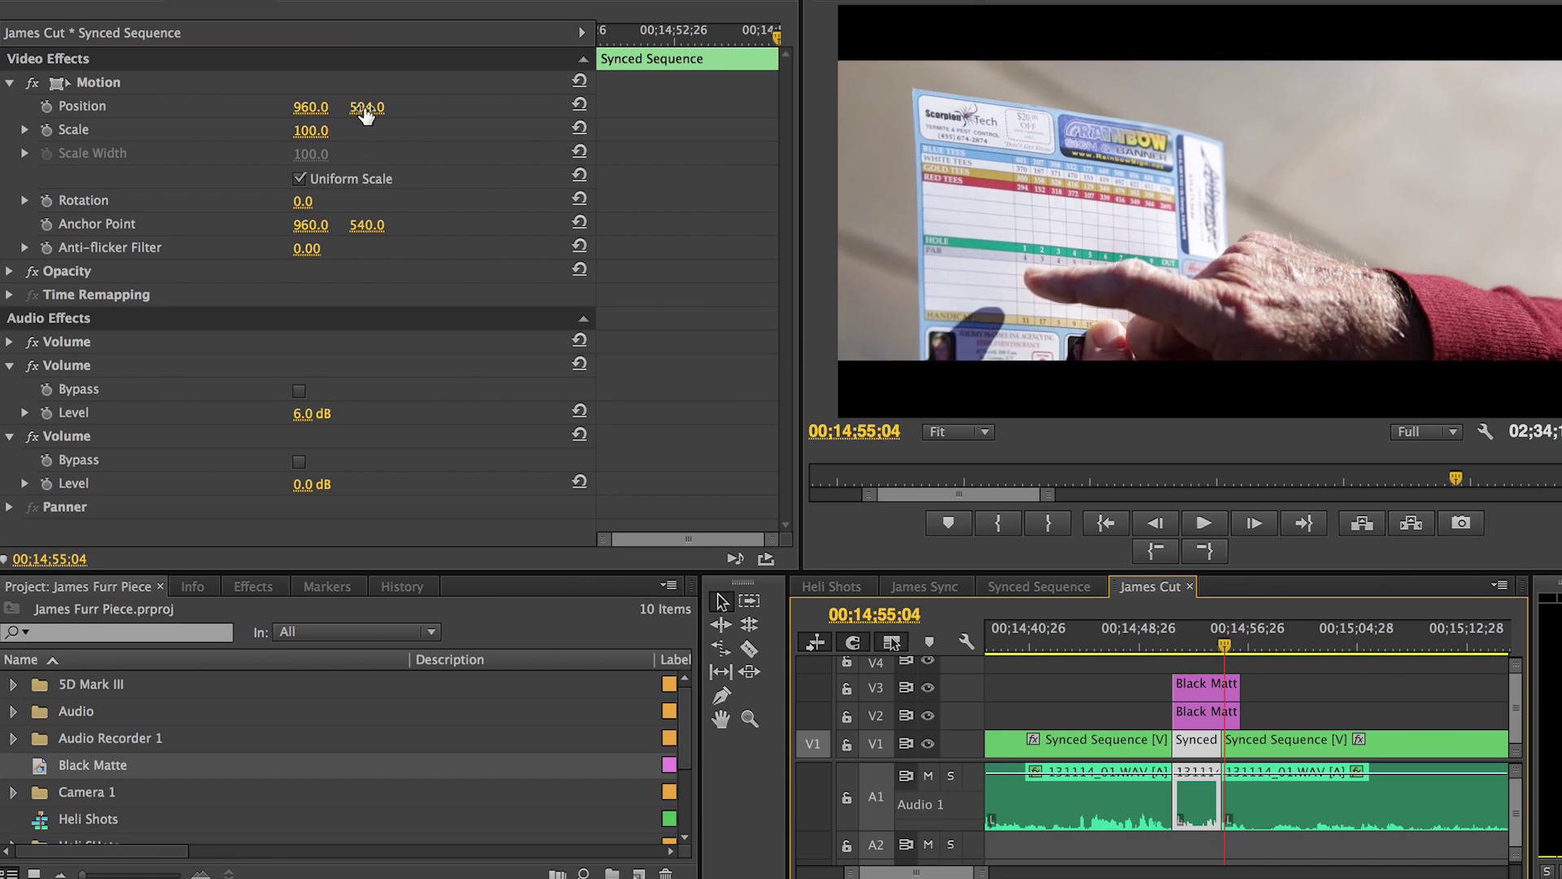
drag(366, 114, 309, 114)
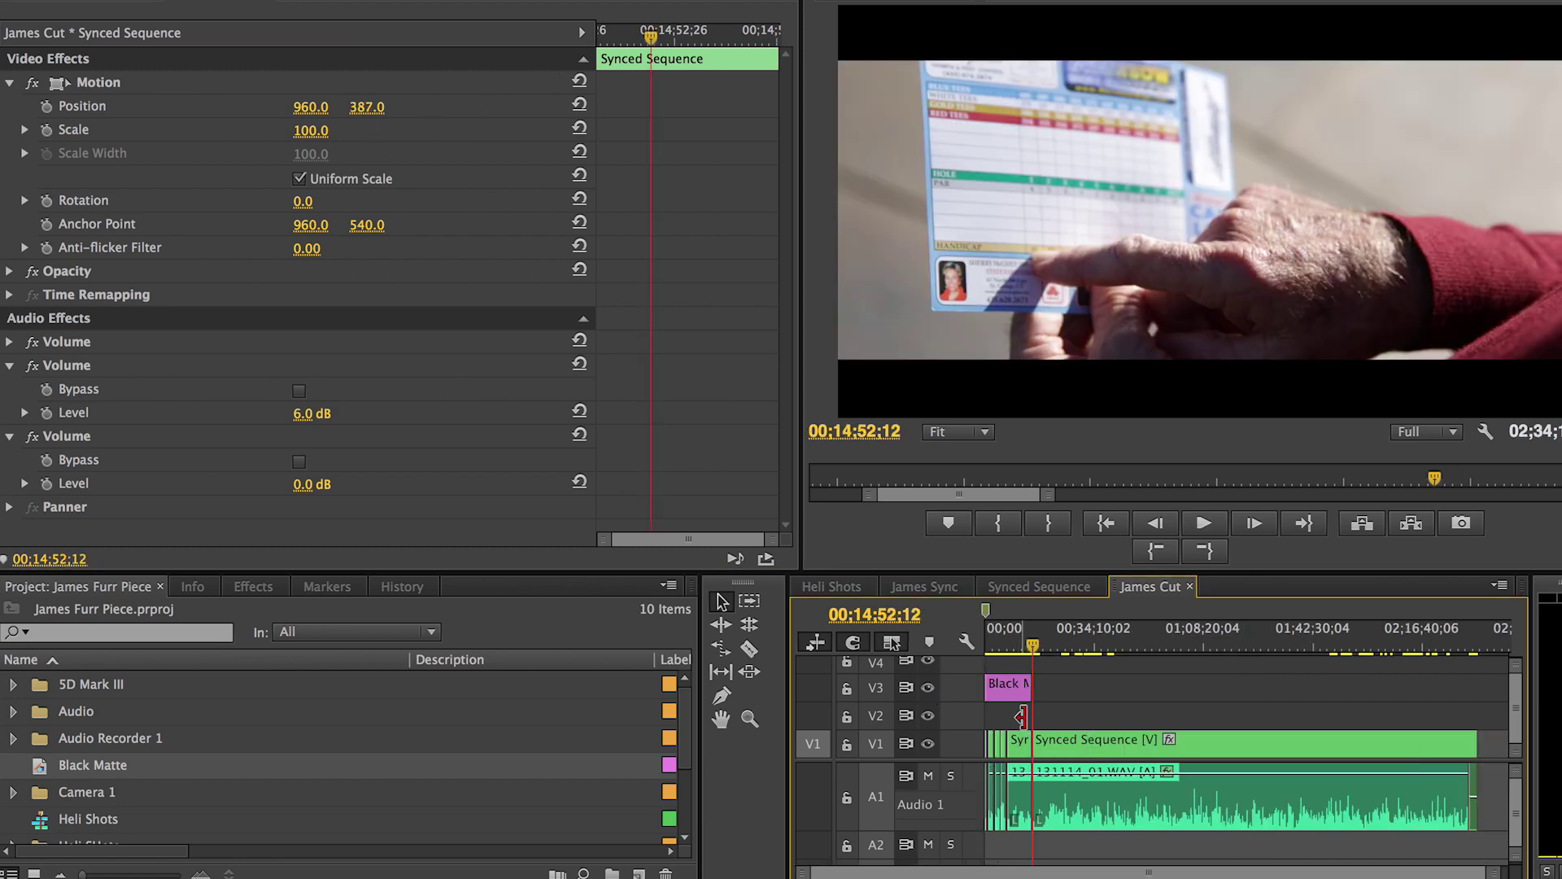
Extend both Black Matte clips to the sequence start and end, then select them together
drag(1021, 716, 1477, 716)
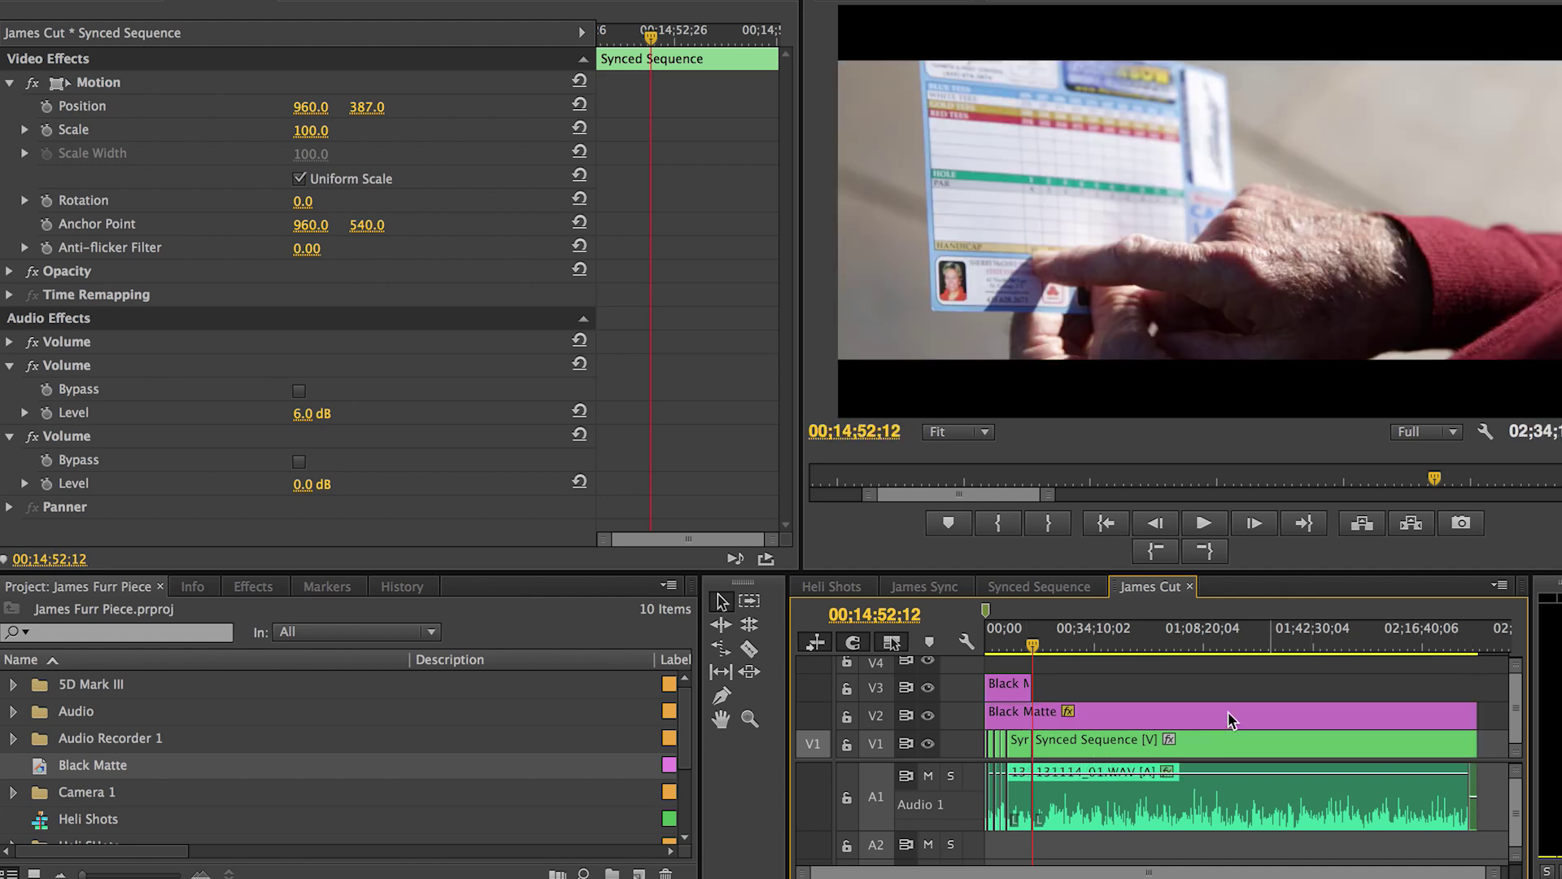
drag(1030, 687, 1477, 687)
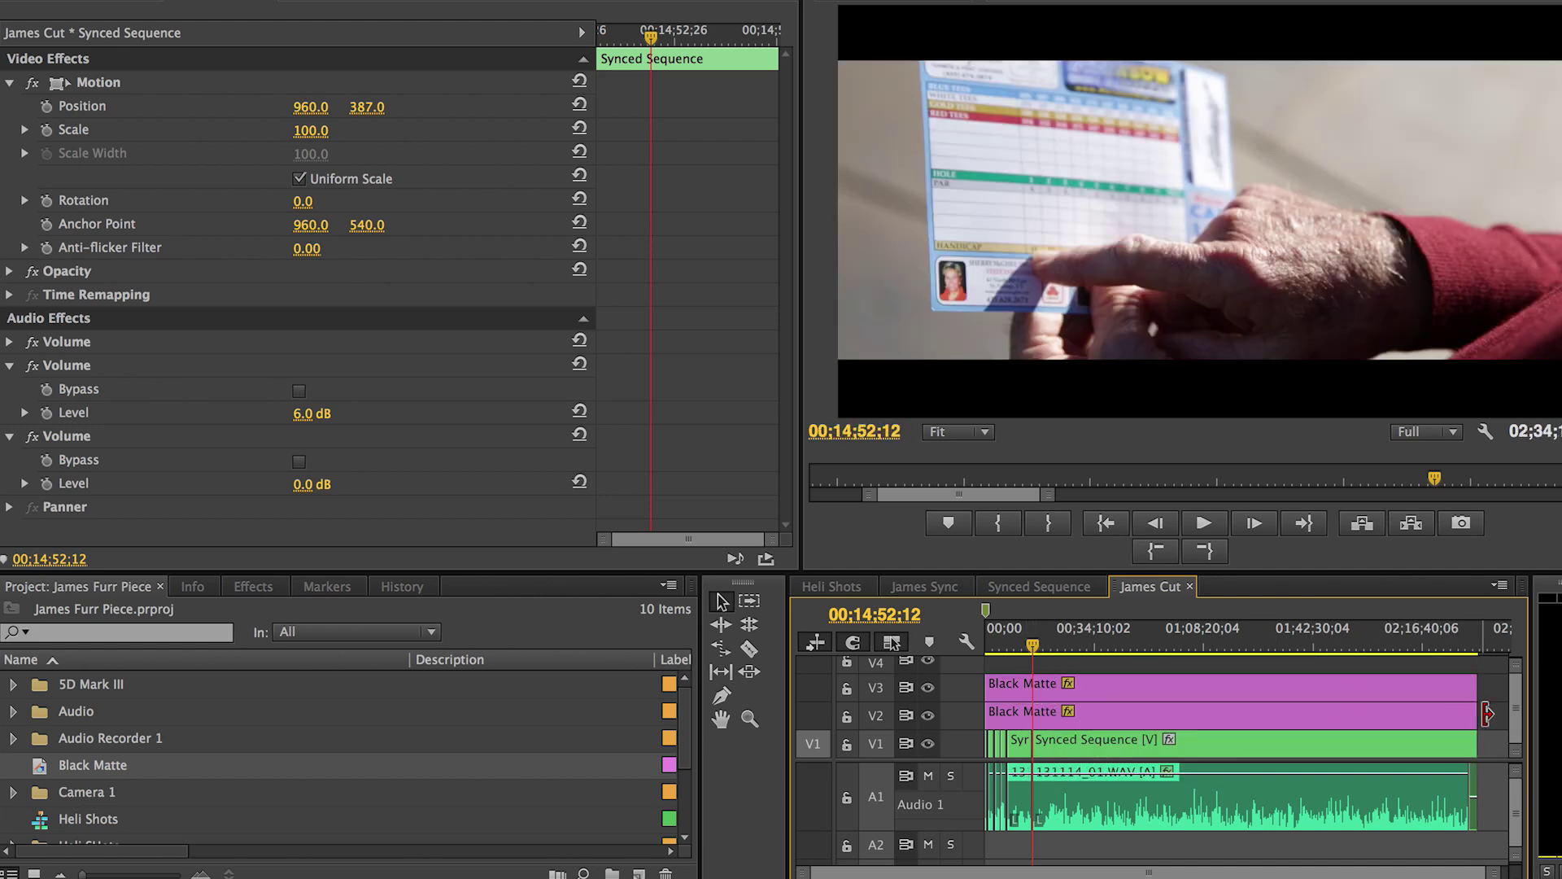
drag(1120, 667, 1075, 713)
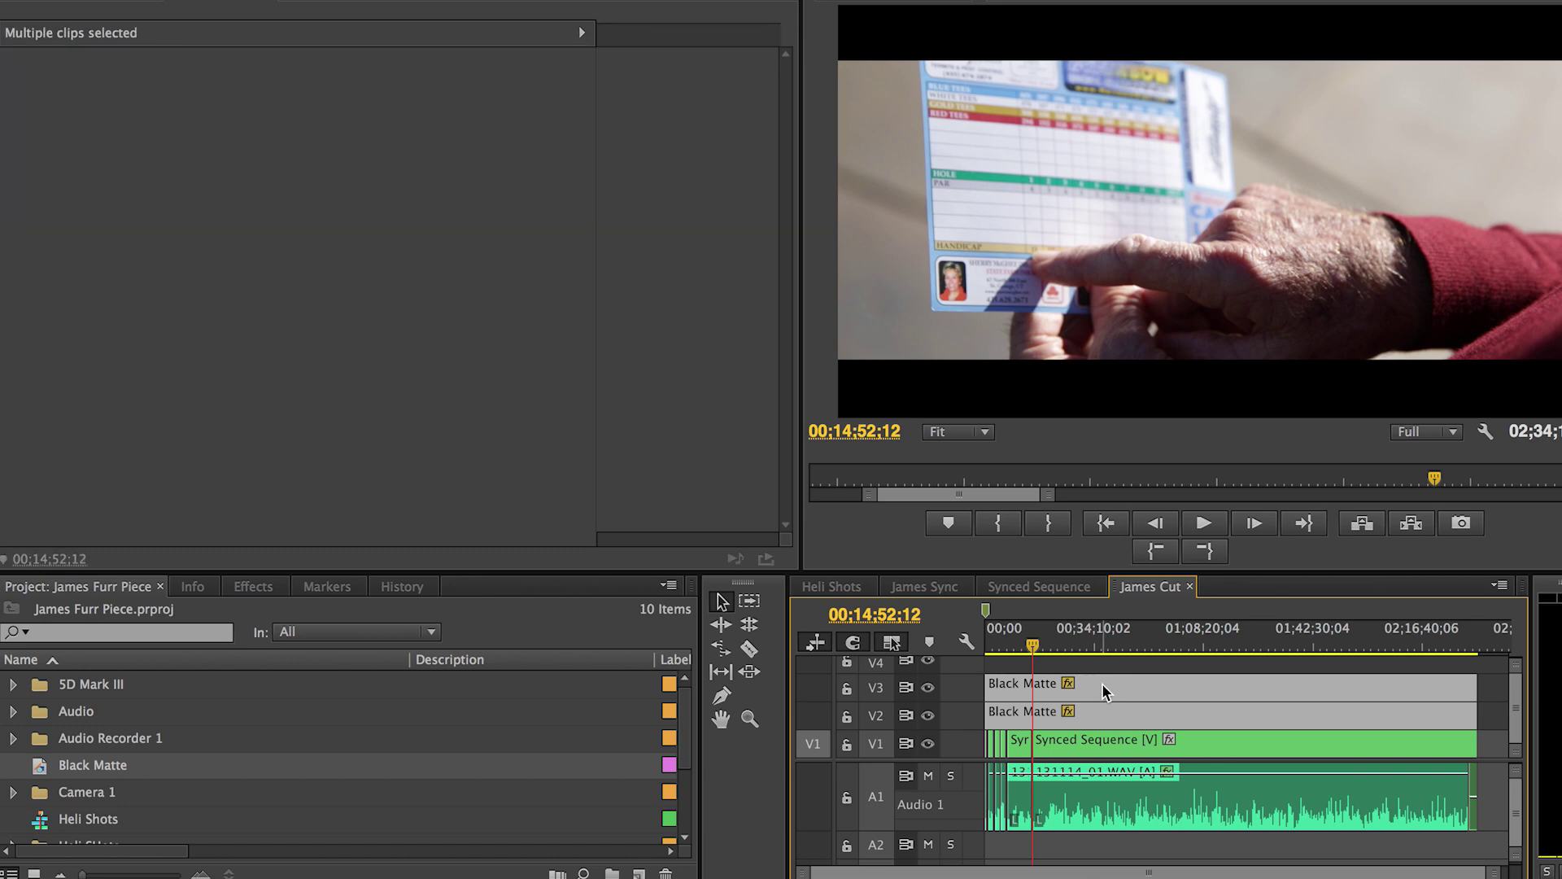
Nest the two selected mattes into a sequence named 'Letterbox'
right_click(1102, 690)
click(1175, 417)
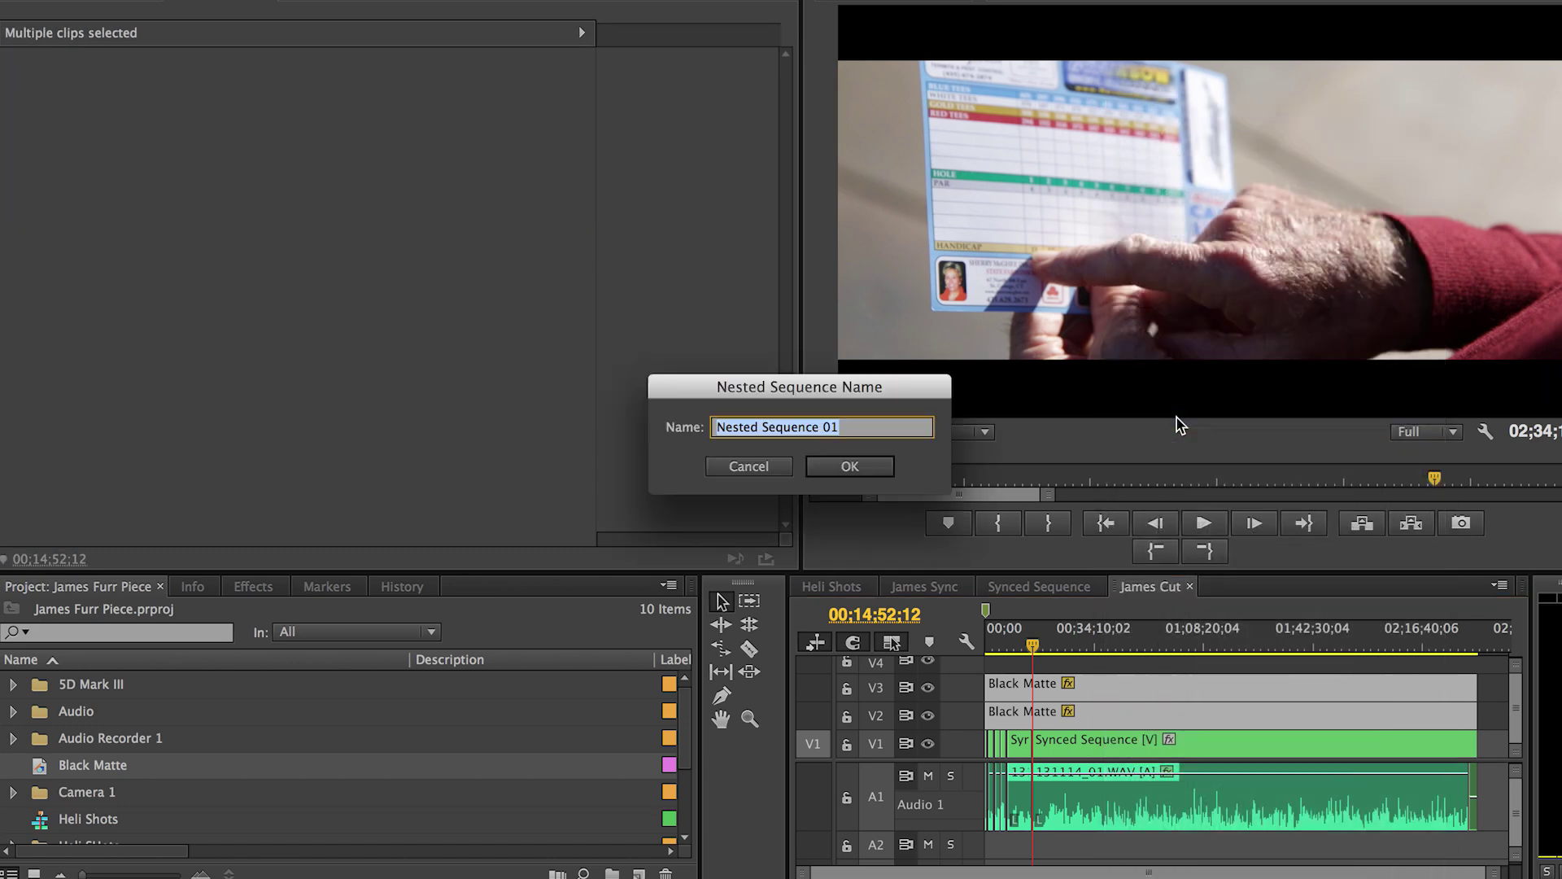
text(Letterbox)
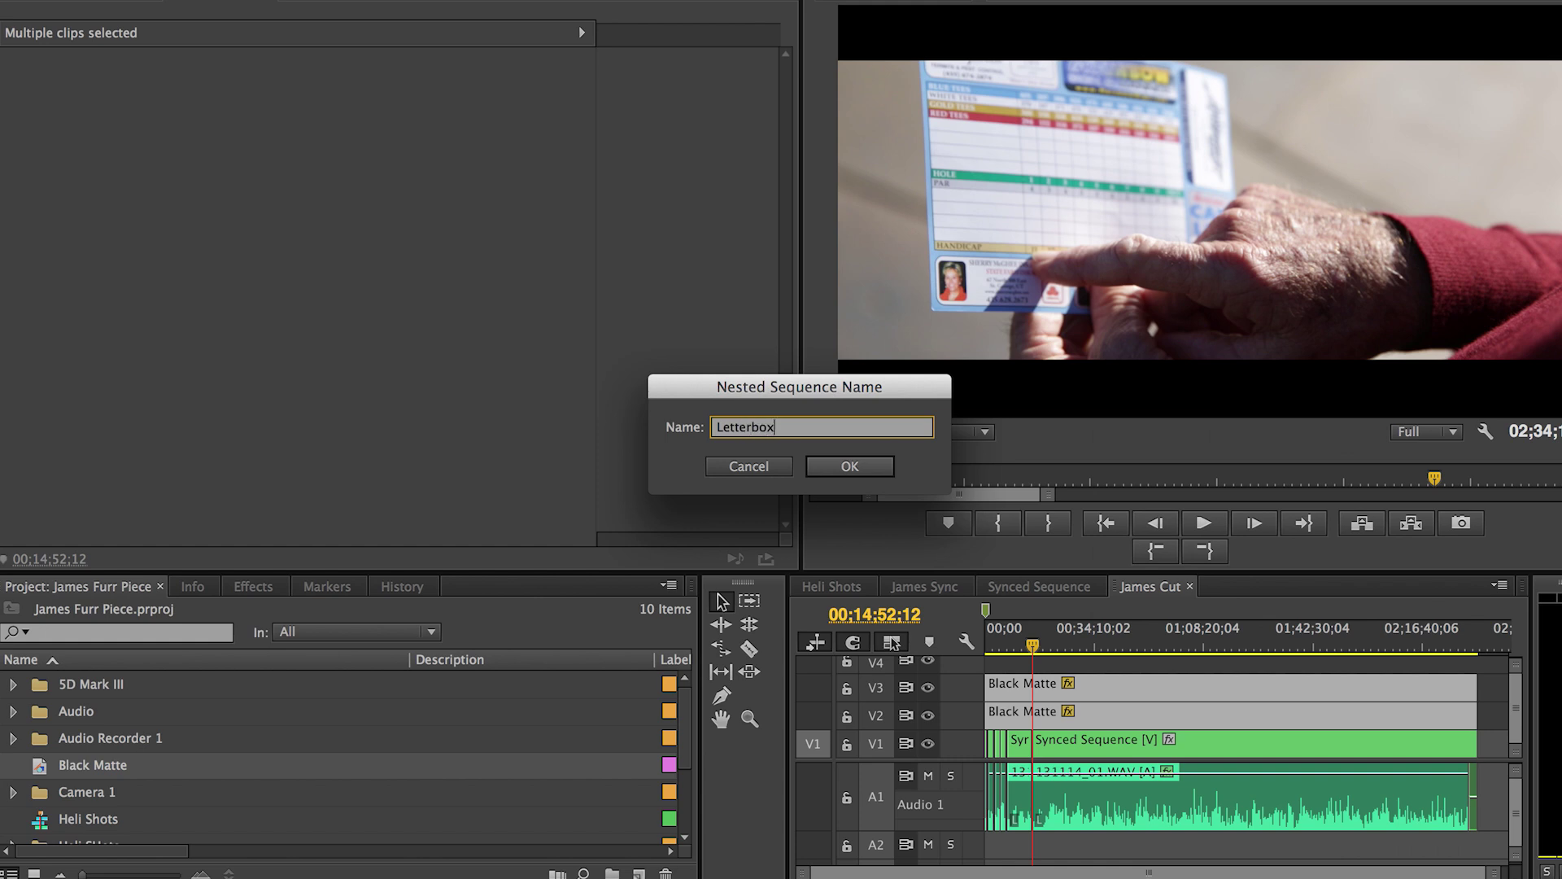
key(Return)
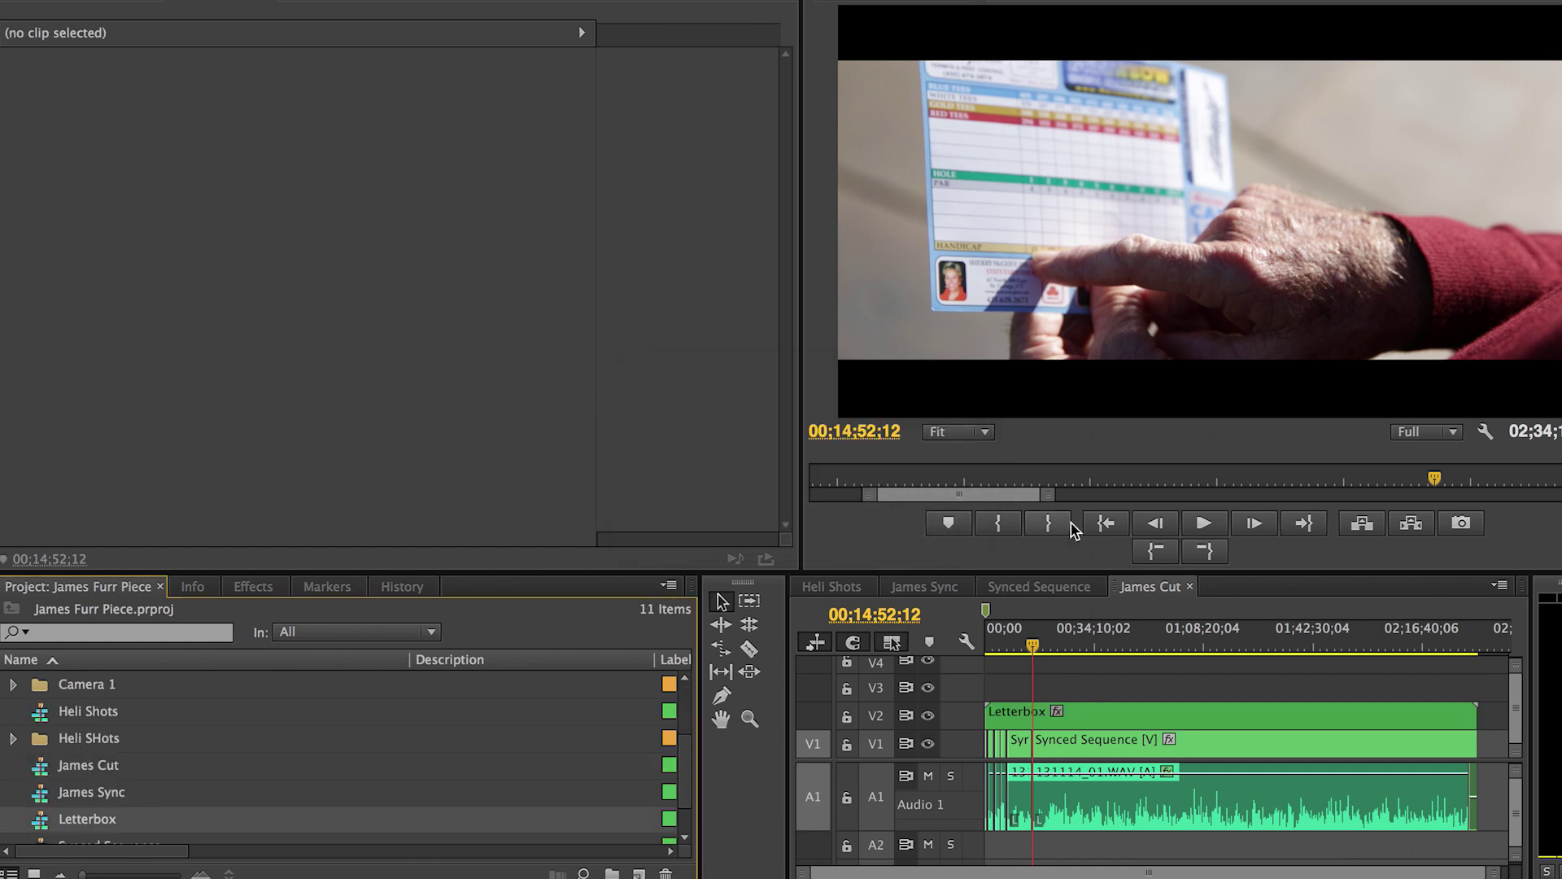
Scrub and play through James Cut to check the bars, then select the Letterbox clip on V2
drag(1099, 643, 1152, 642)
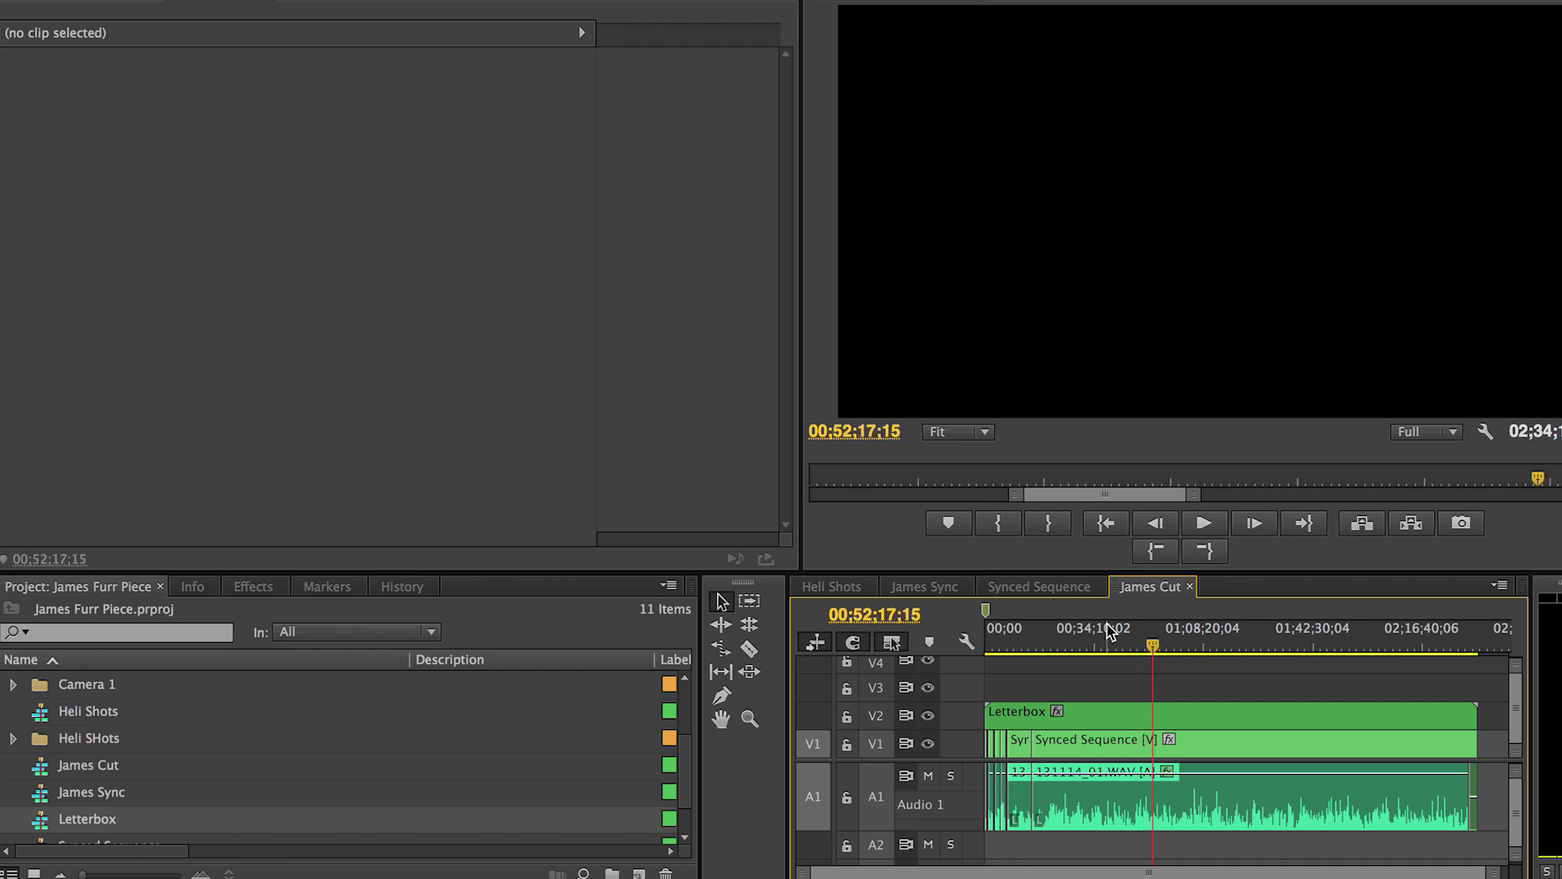
drag(1058, 644, 1002, 643)
key(space)
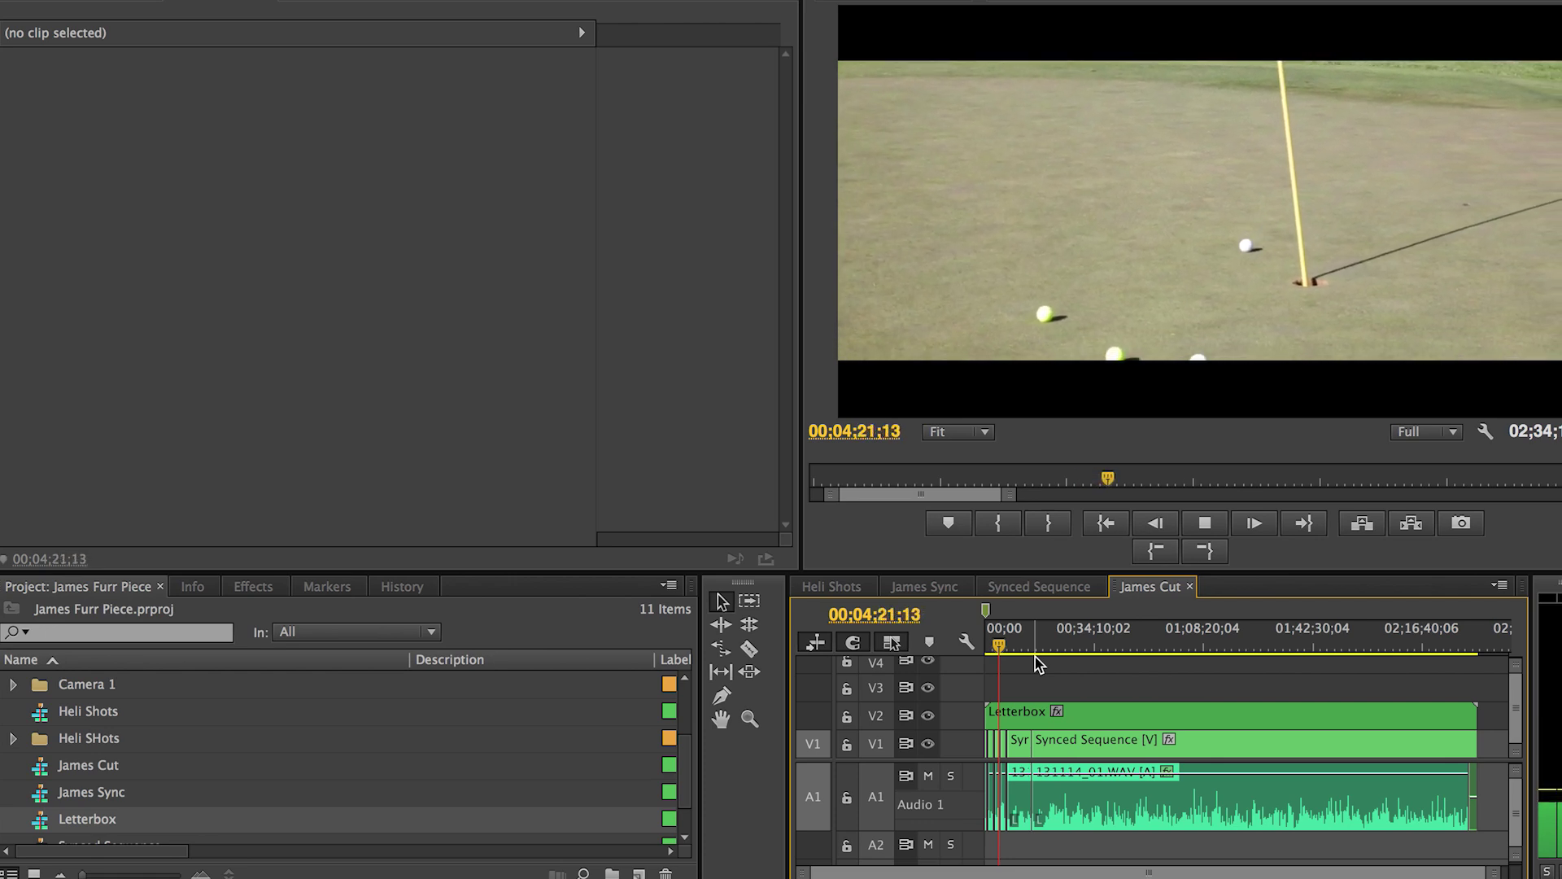
click(1100, 708)
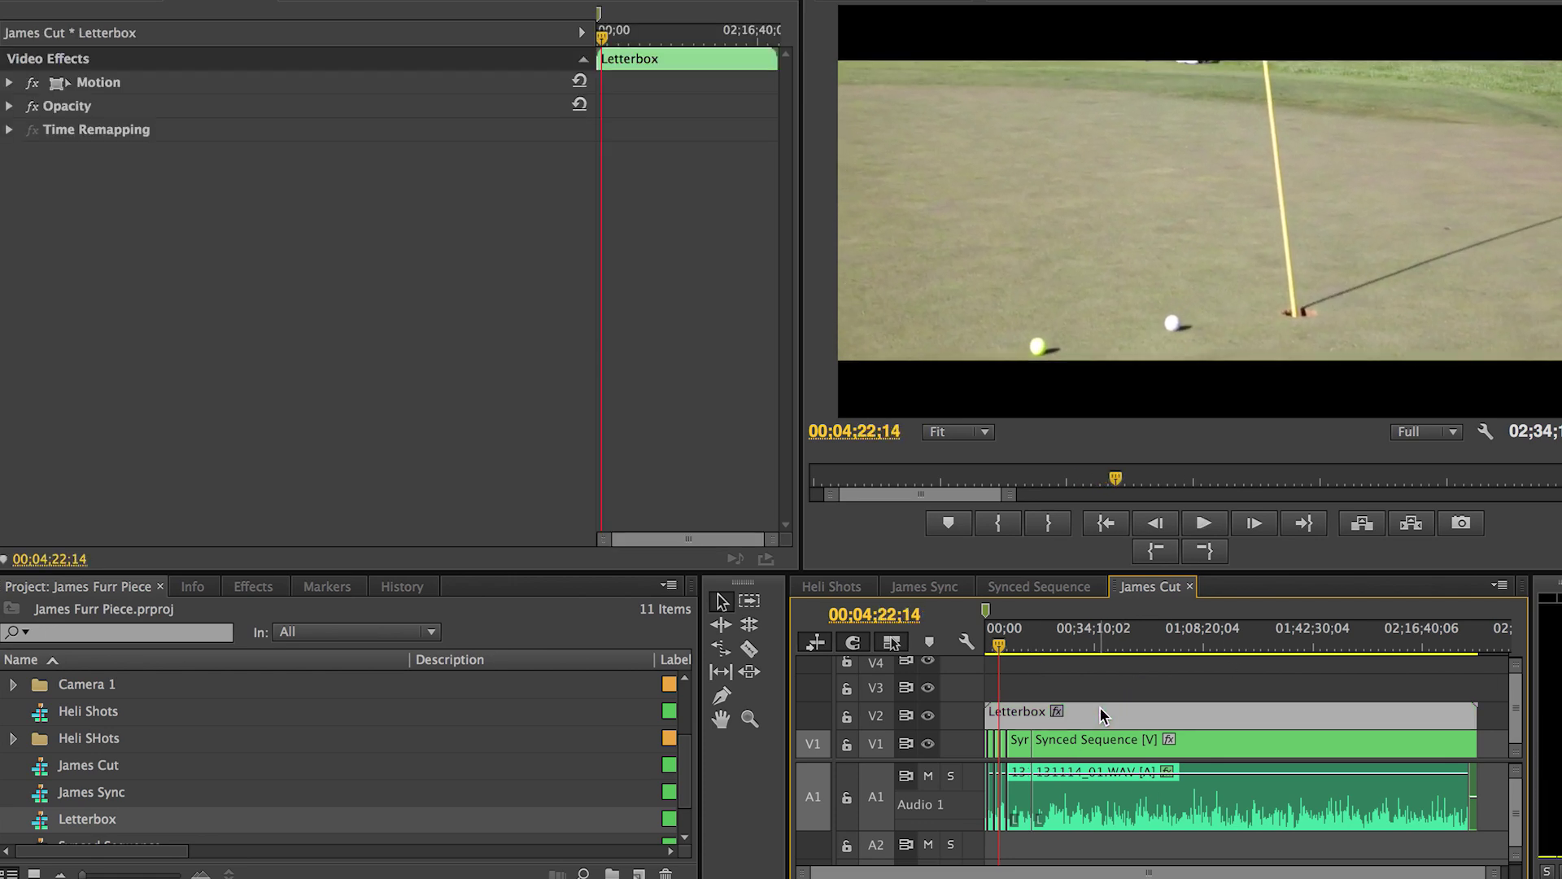